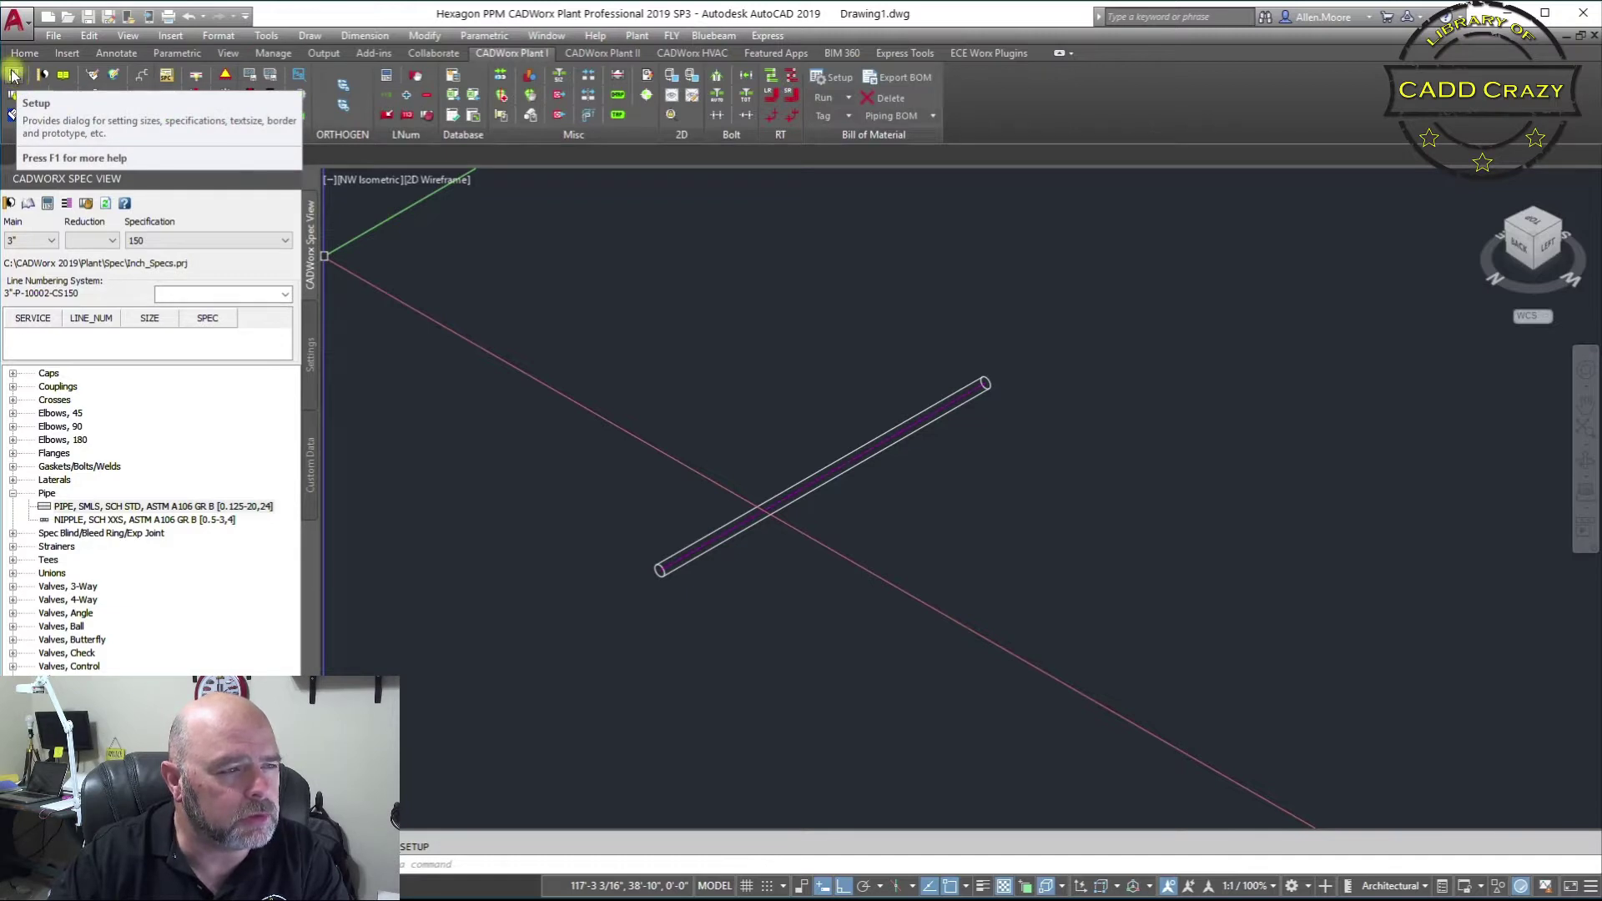
Clear the active selection and open the CADWorx Plant Setup dialog by running the SETUP command
click(644, 377)
key(Escape)
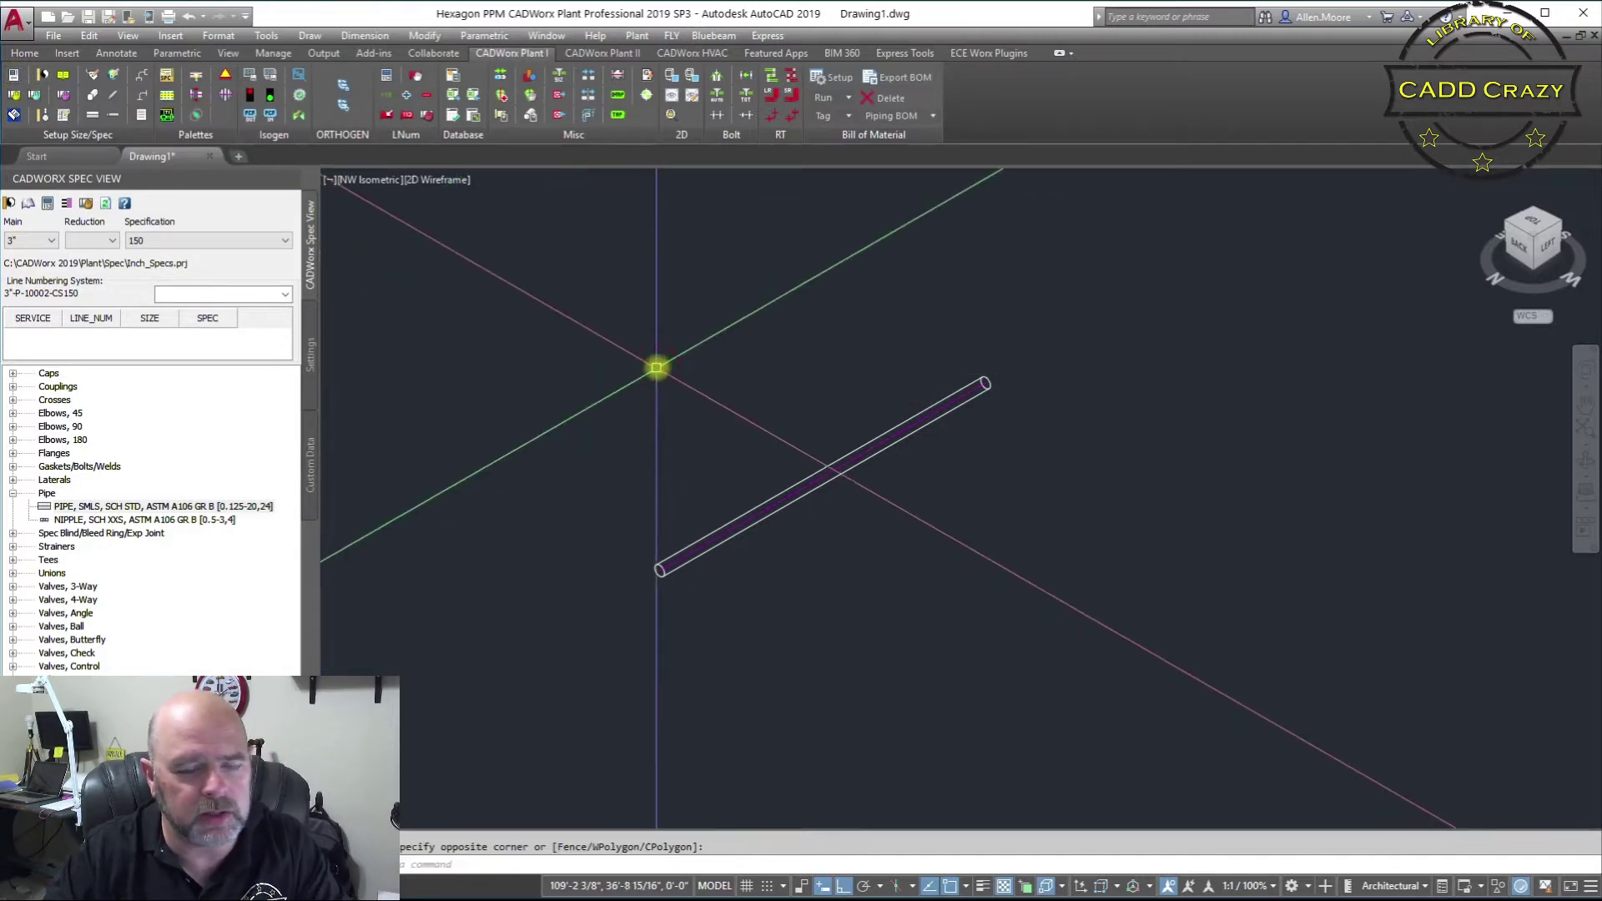
text(SETo)
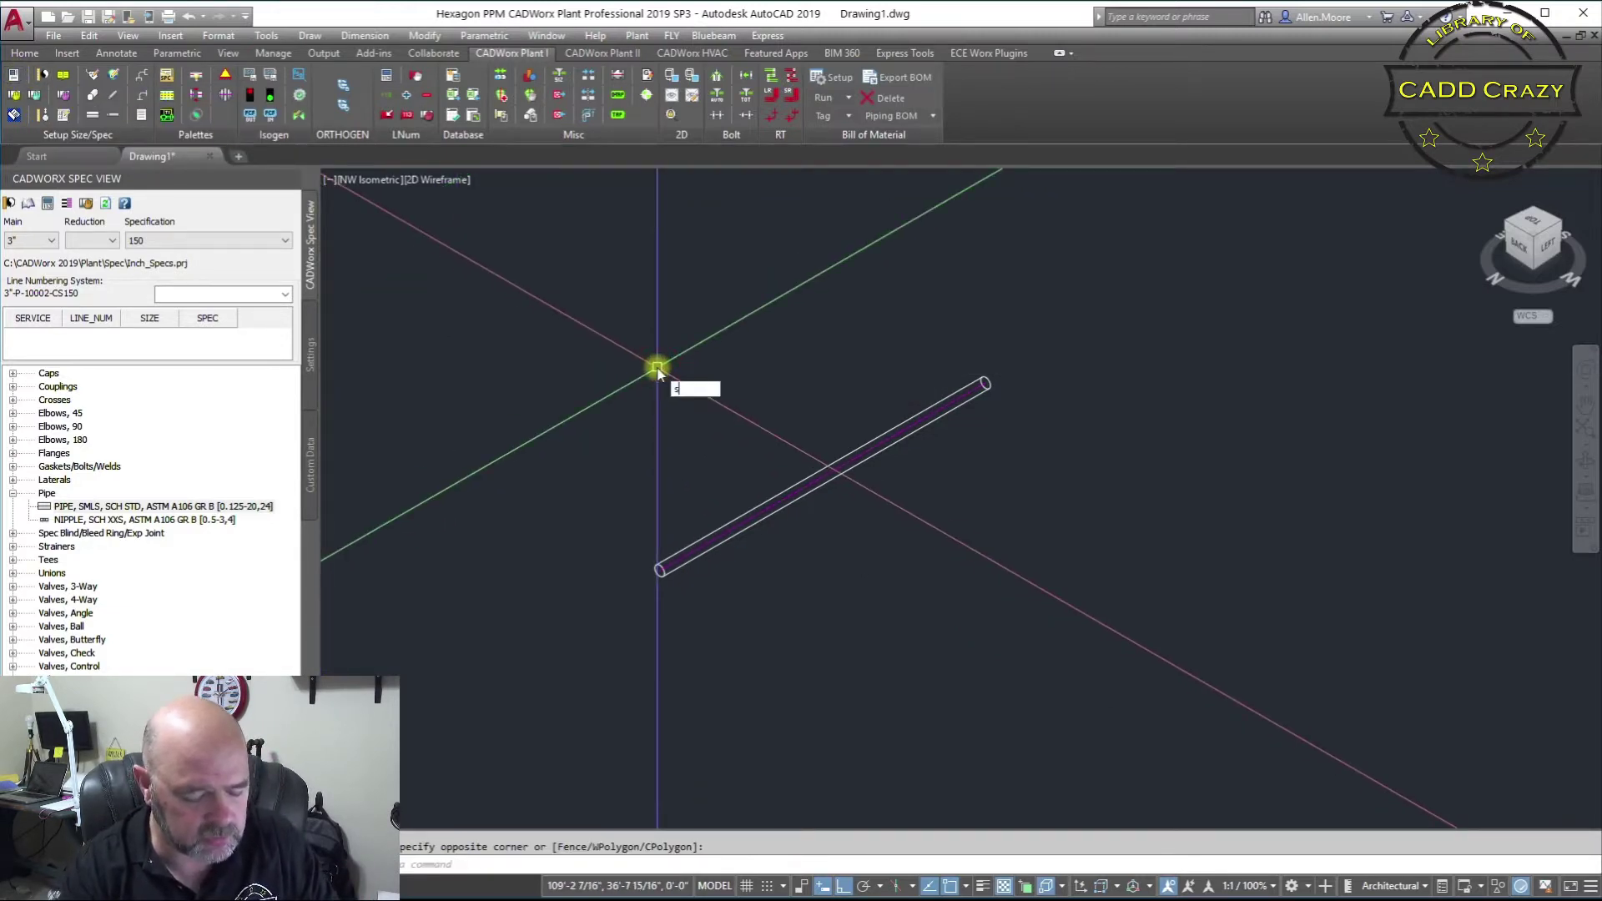
key(BackSpace)
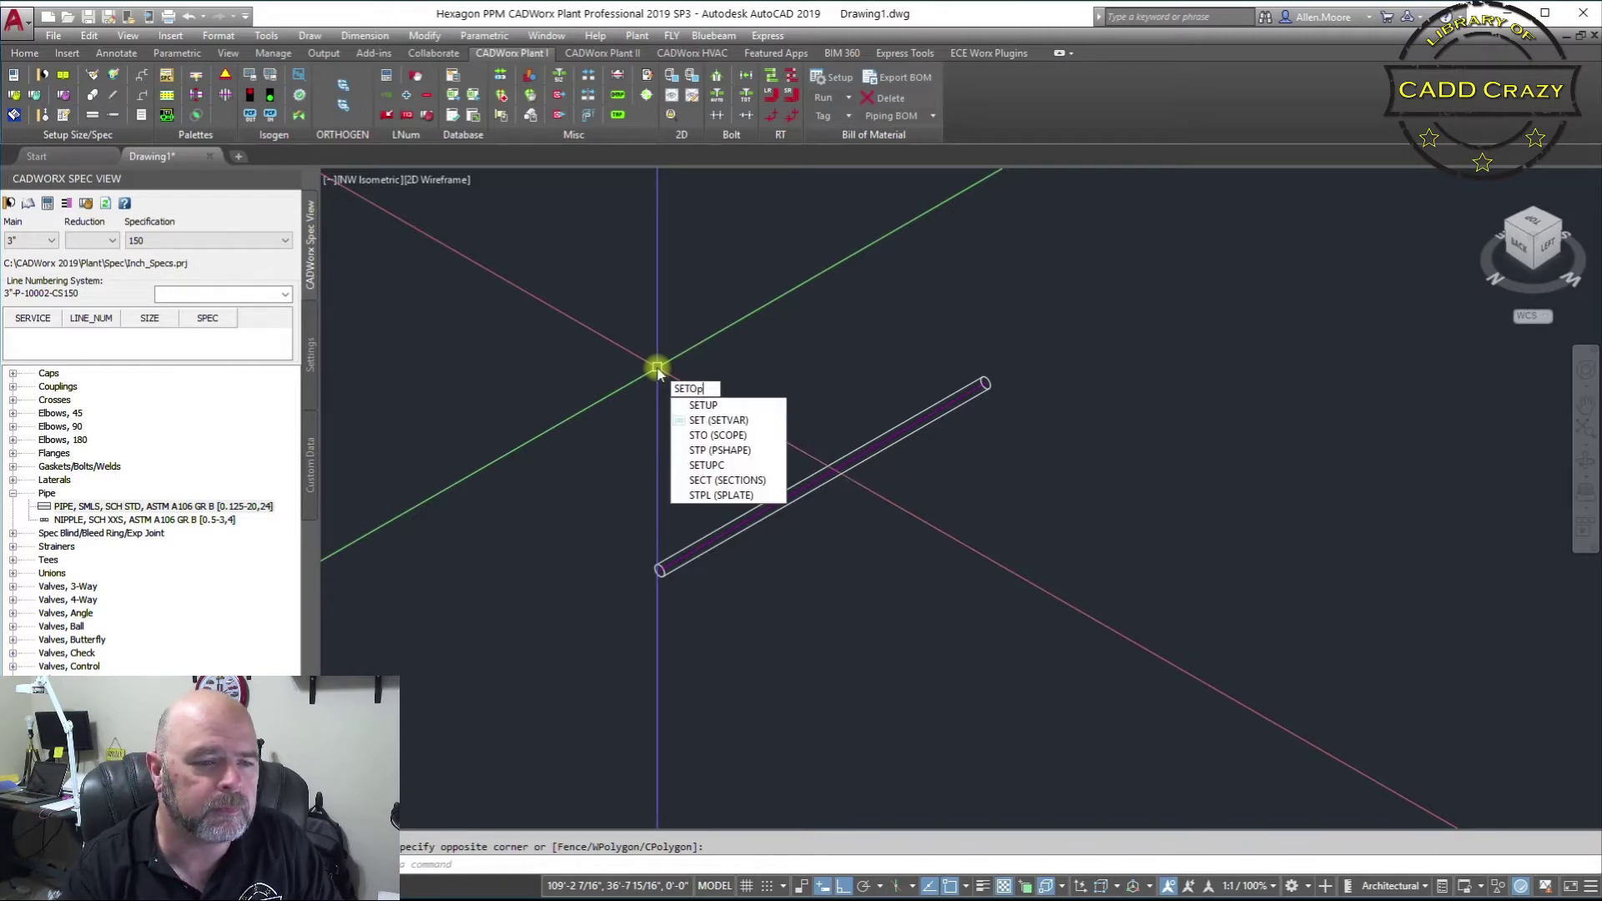
text(Up)
key(BackSpace)
text(P)
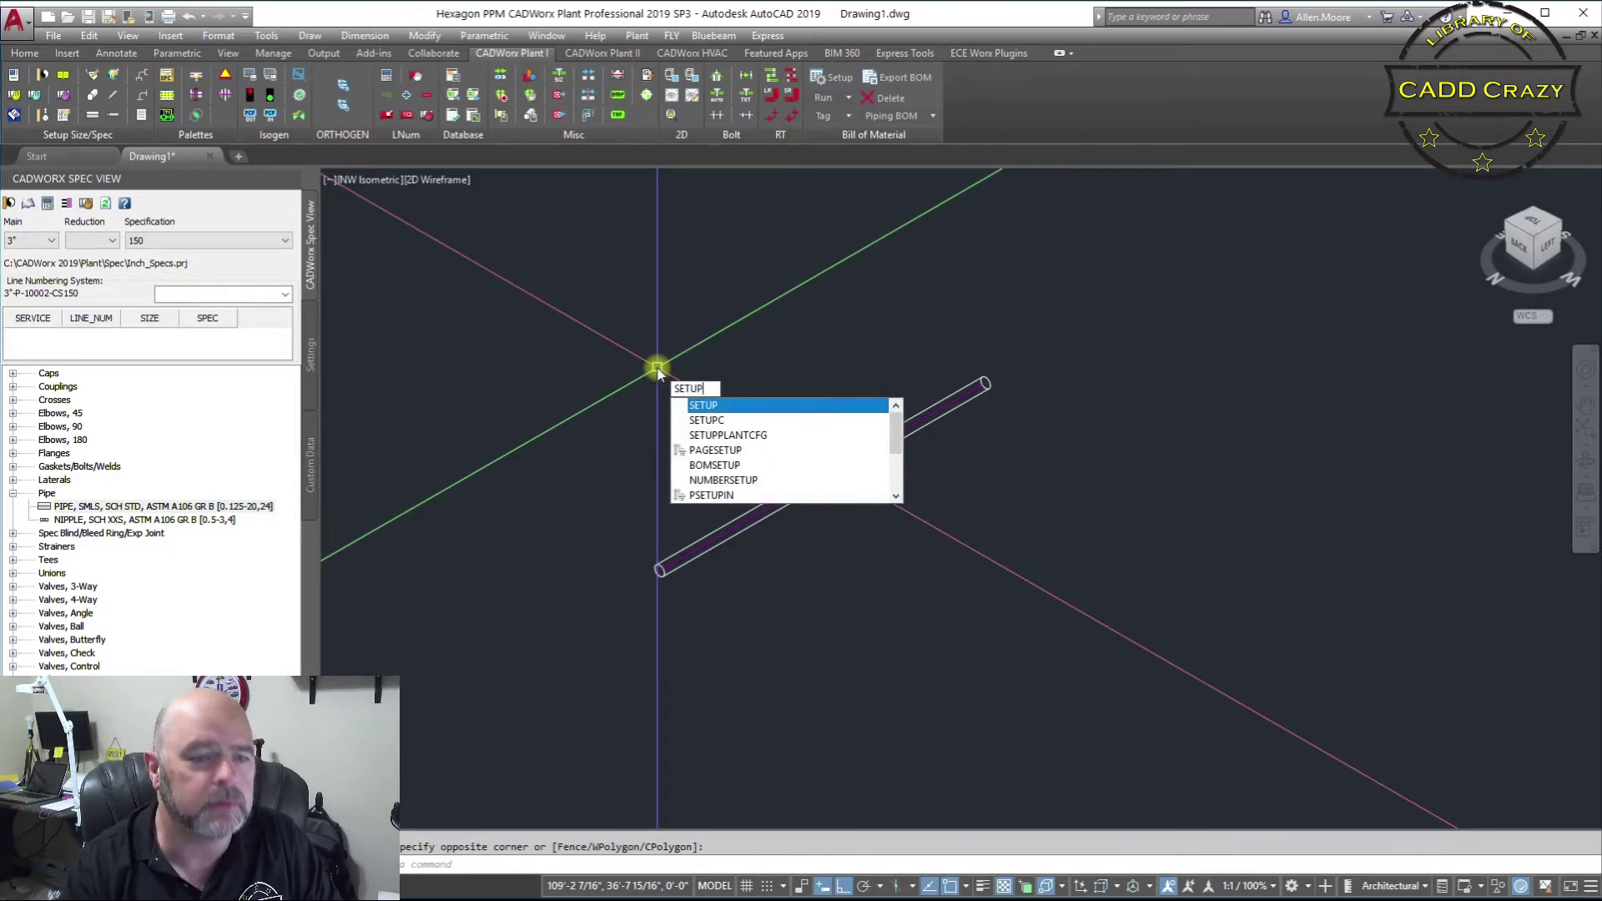
key(Return)
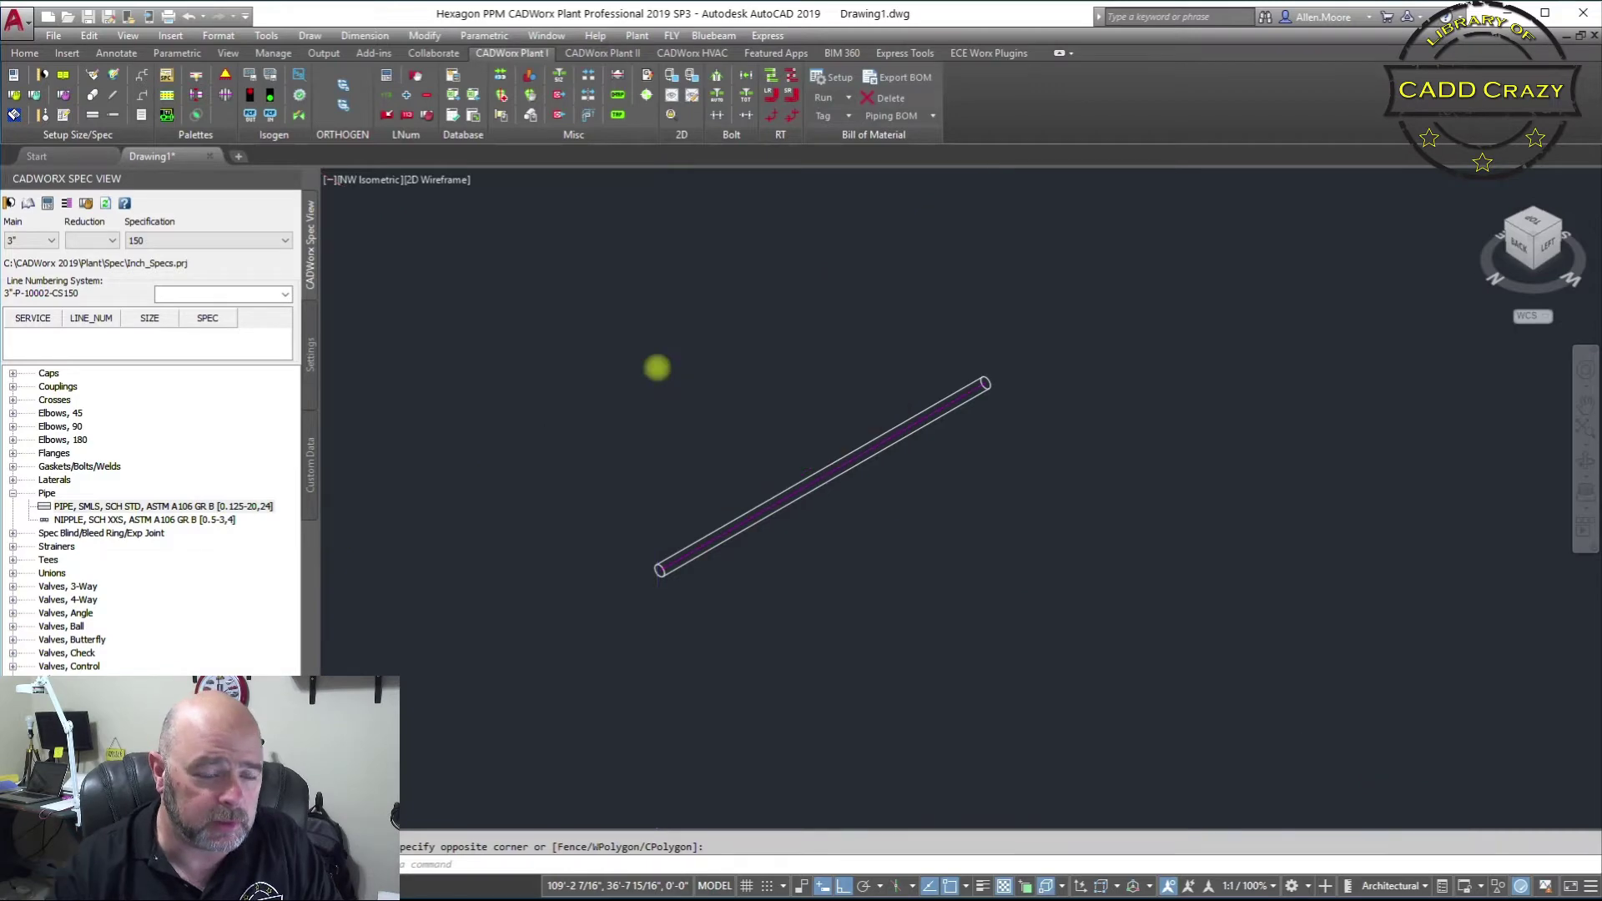
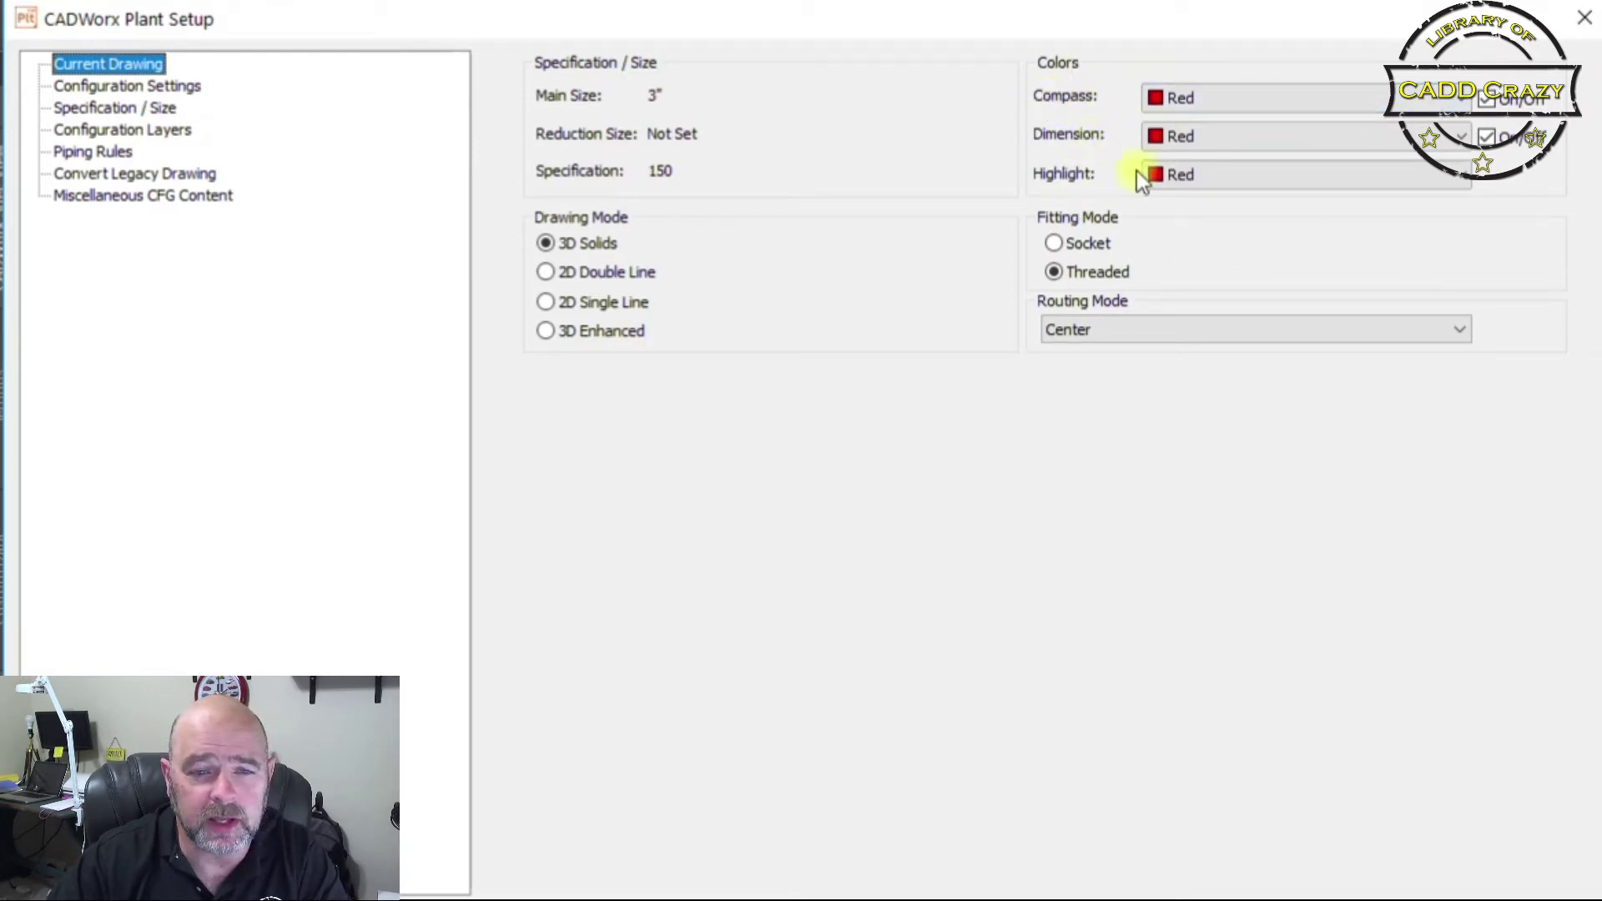
Set the current drawing's fitting mode to Socket, and review the dimension colour and routing mode choices
click(1257, 145)
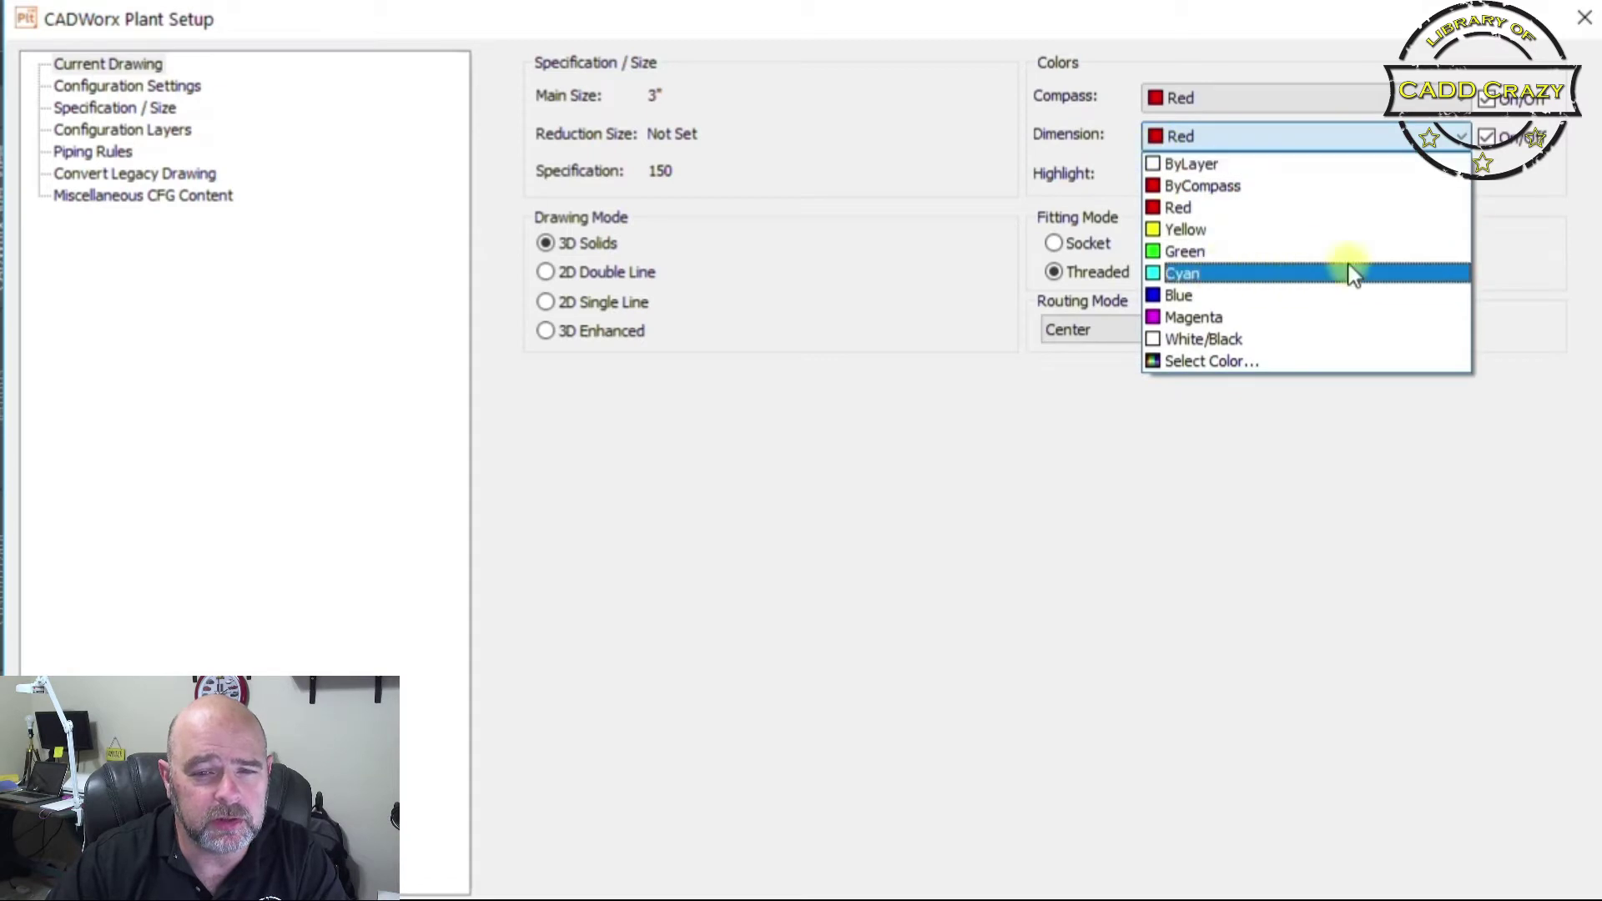
click(1557, 191)
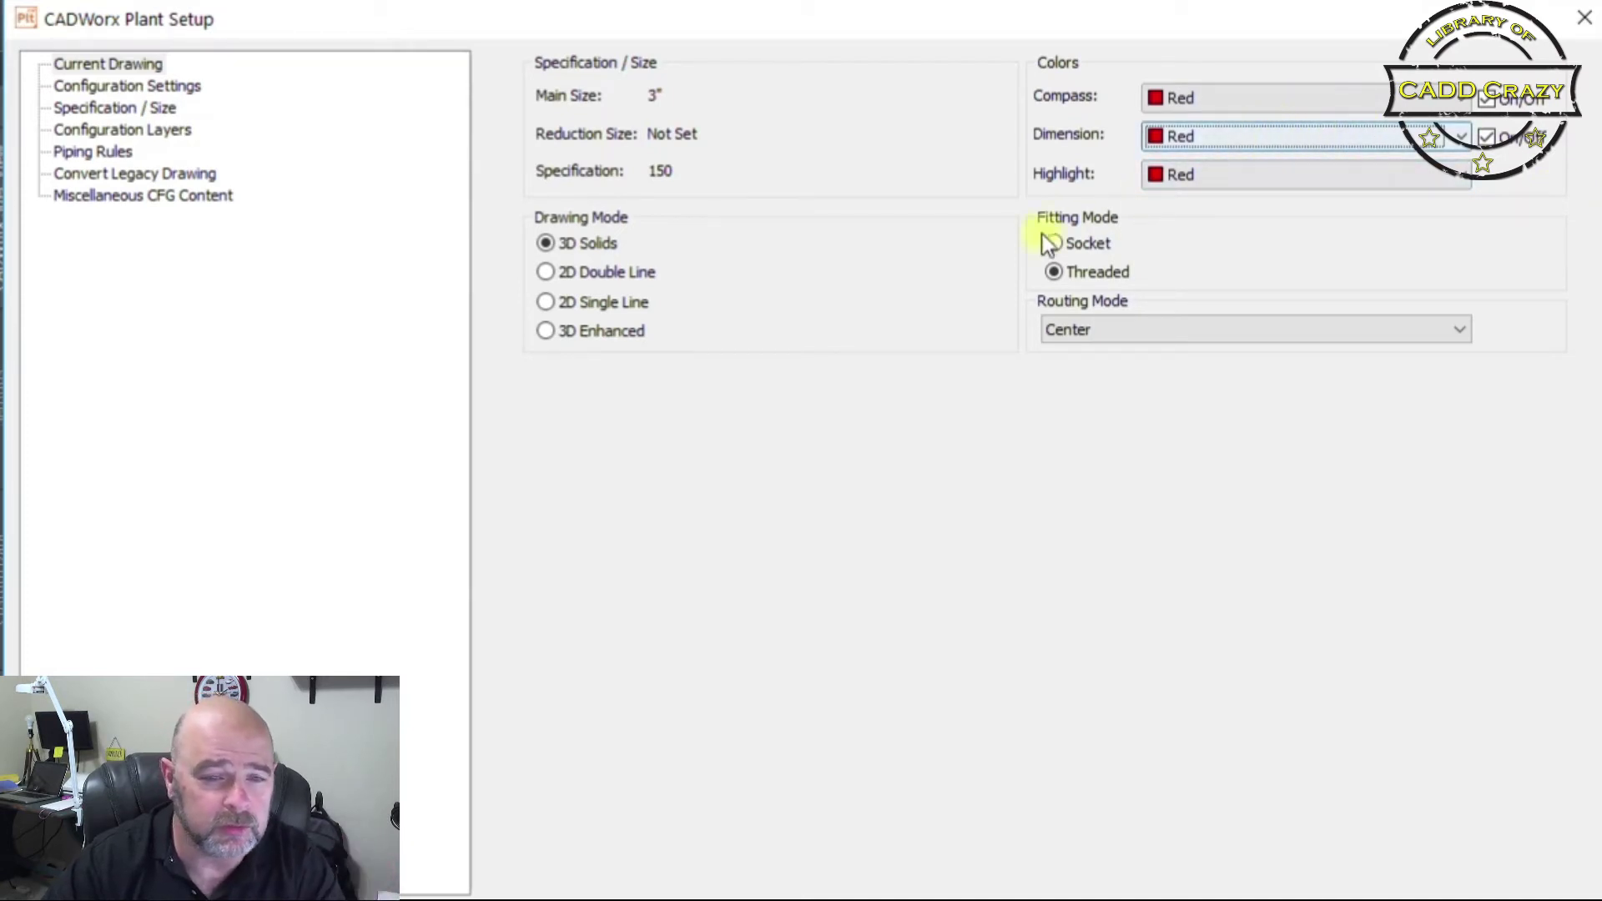
click(1083, 244)
click(1074, 272)
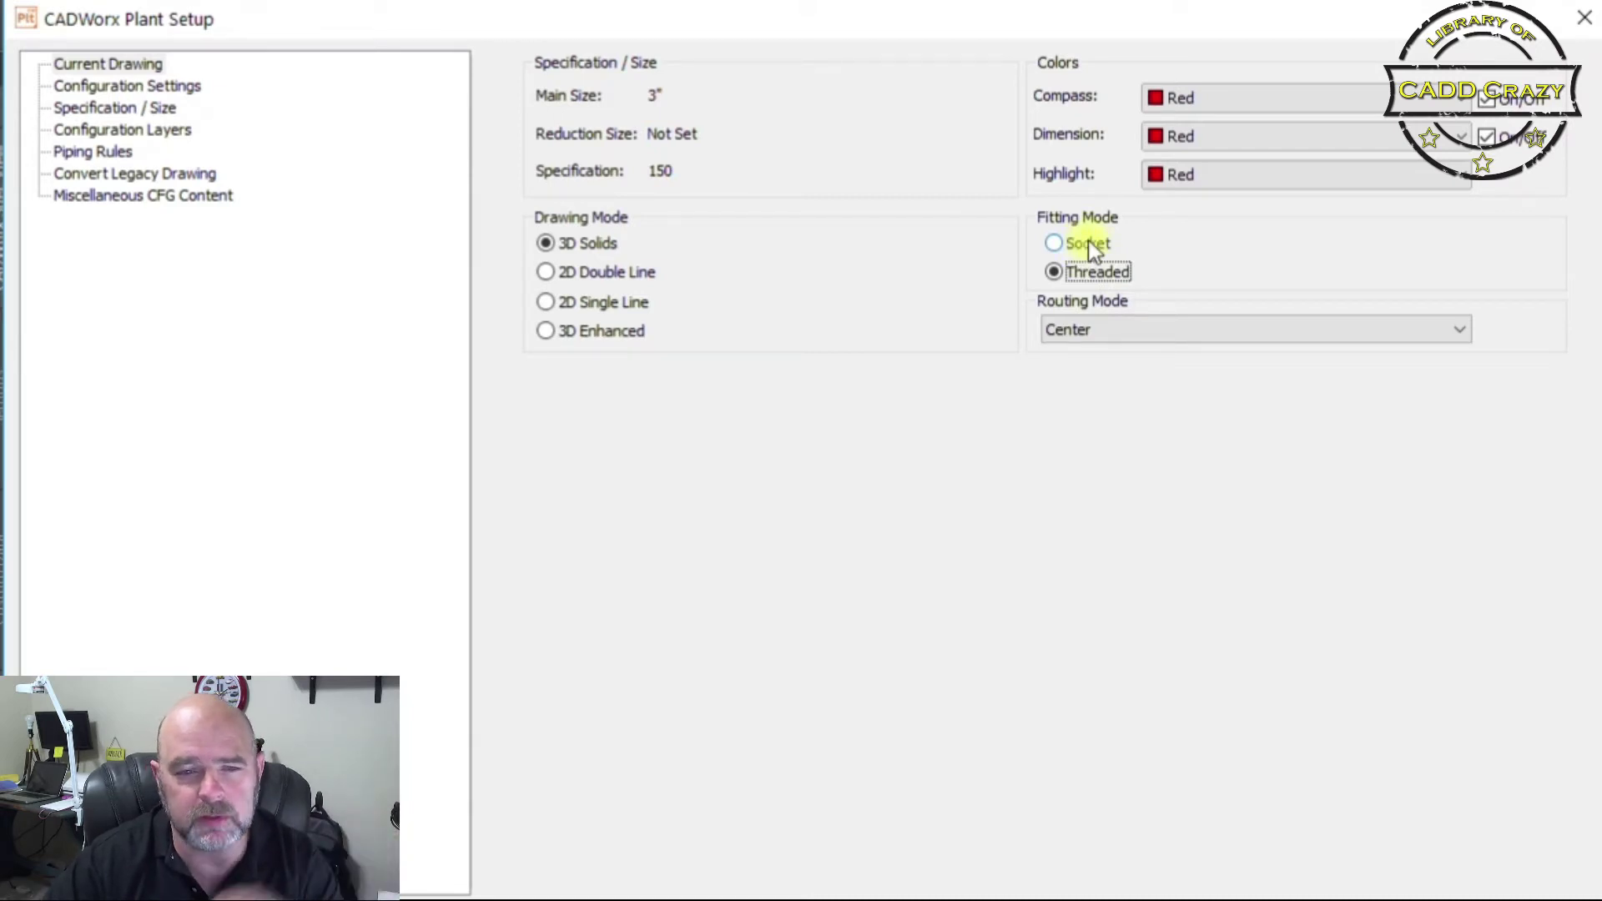
click(1088, 242)
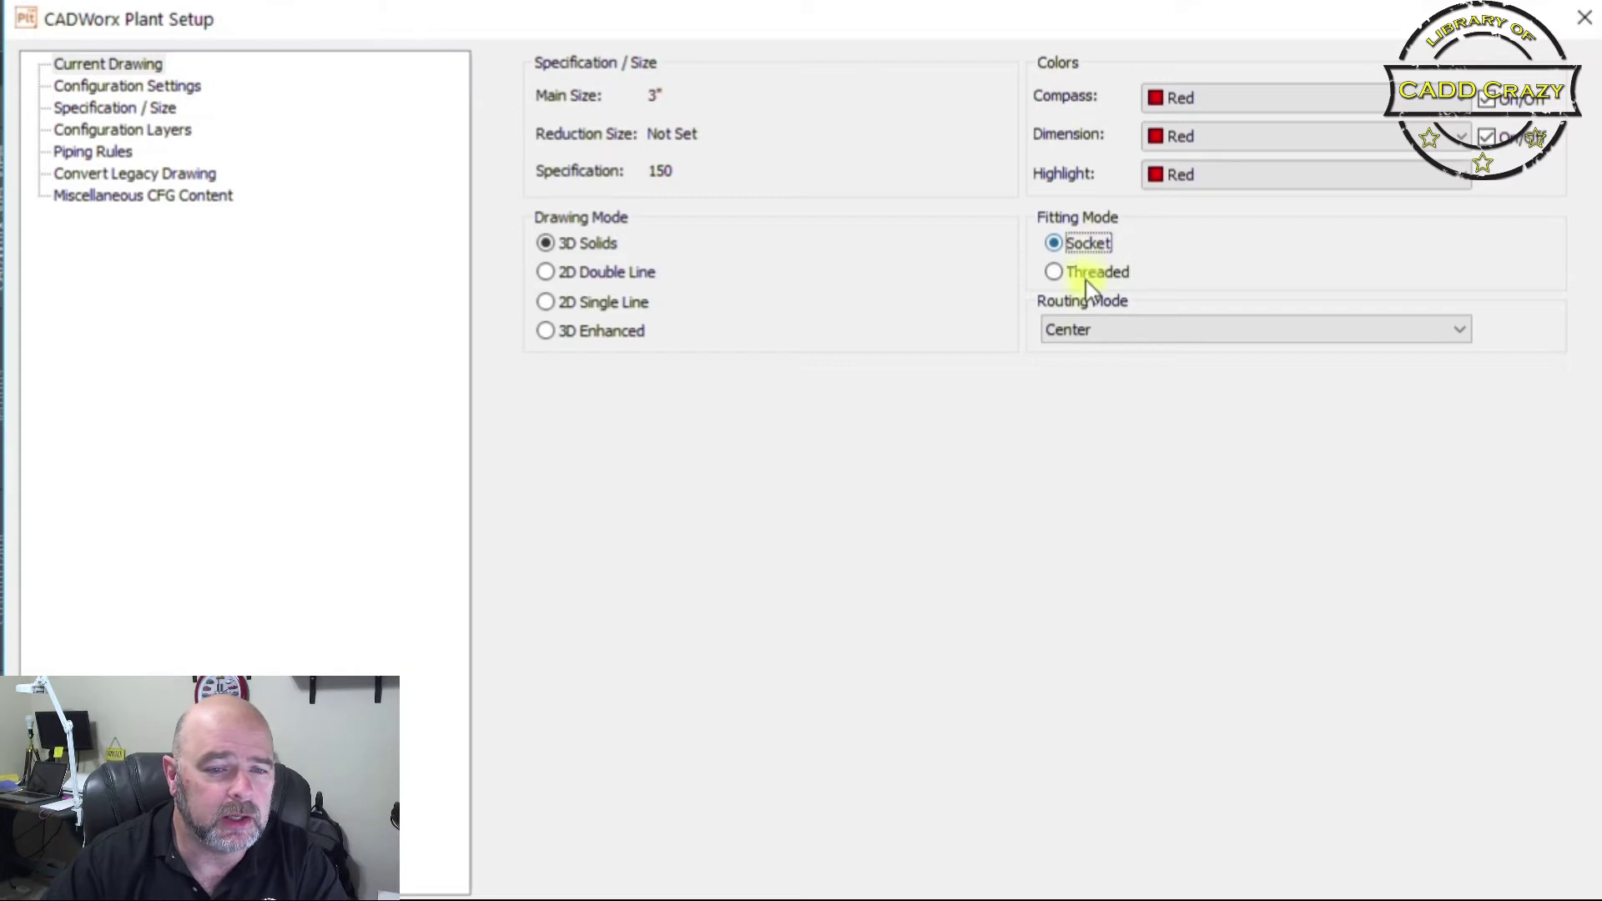
click(1126, 331)
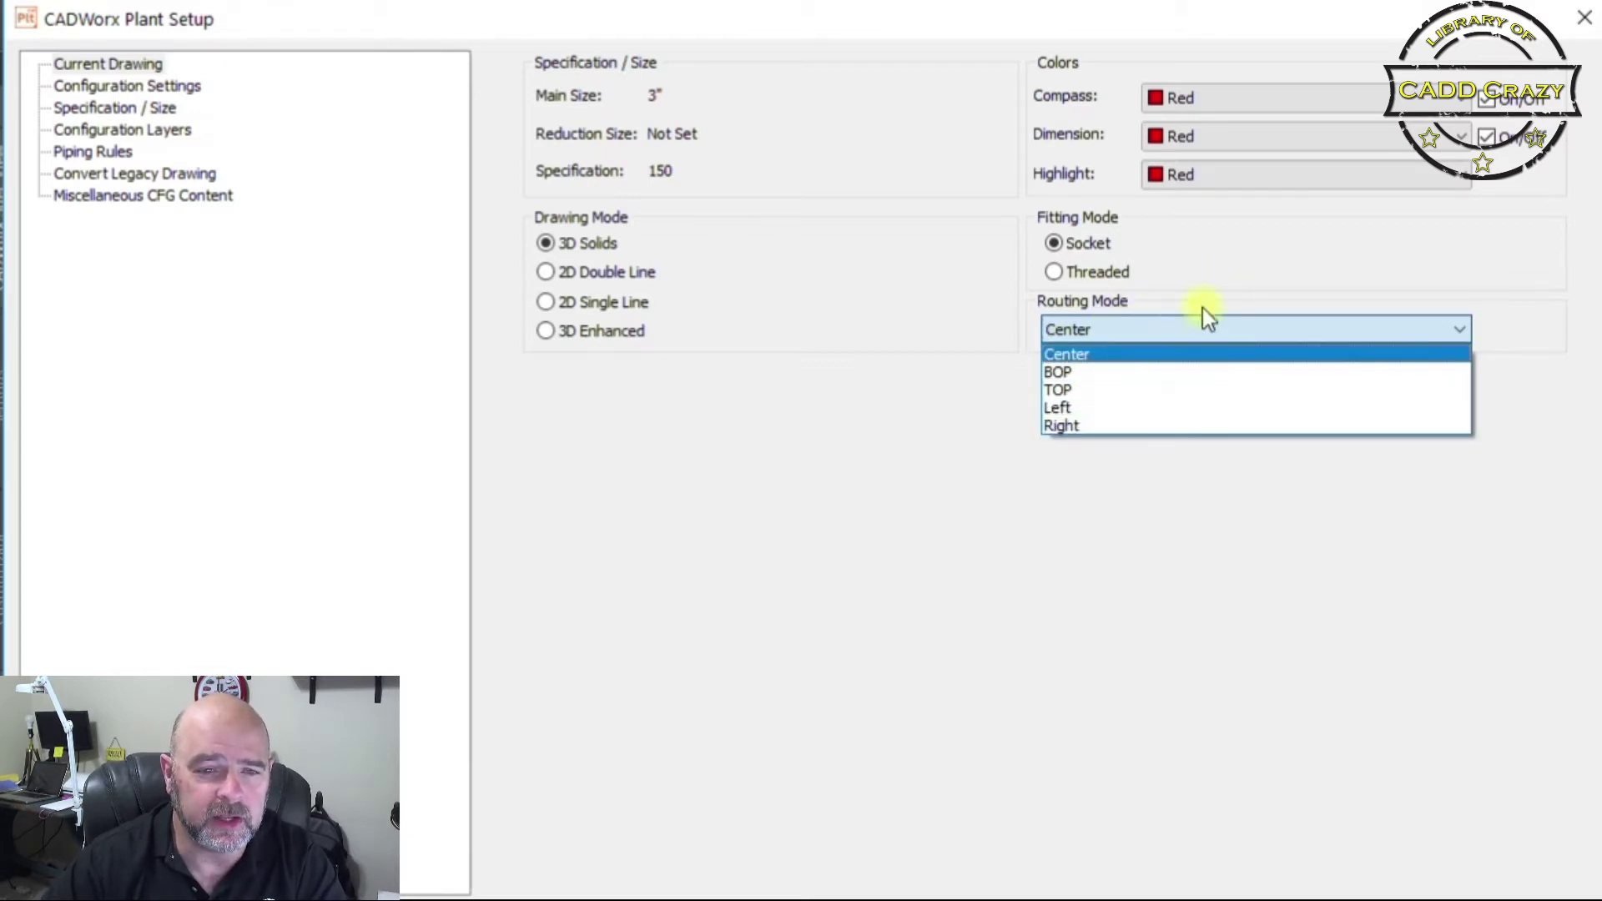
click(1564, 309)
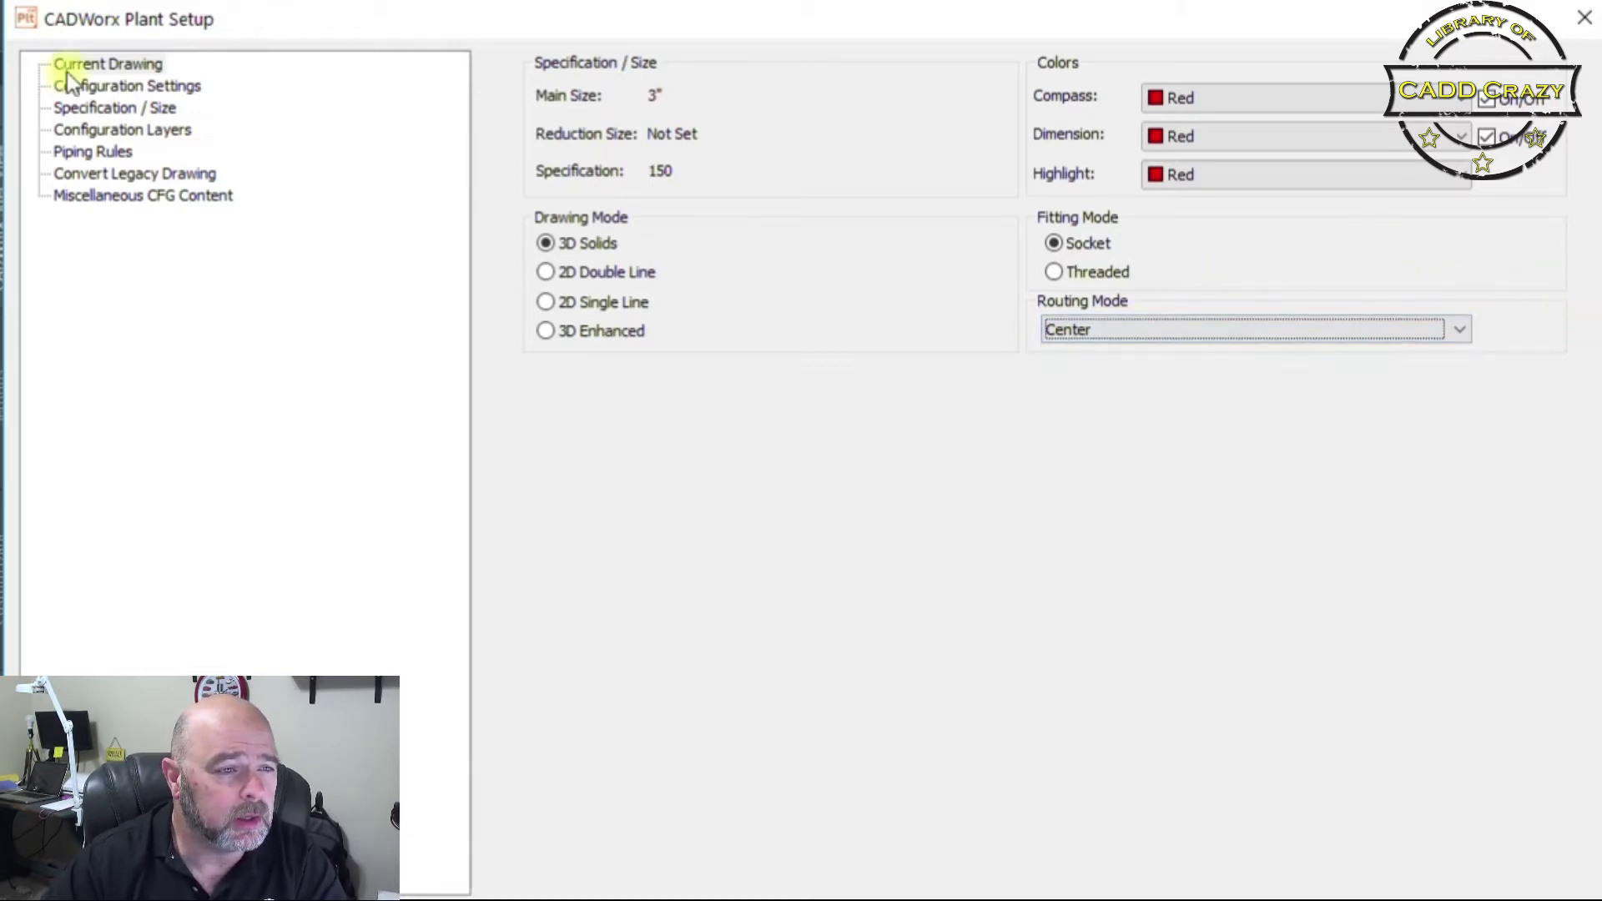
Examine the configuration settings and read the help topic for the LayerByLineNumber variable
click(152, 87)
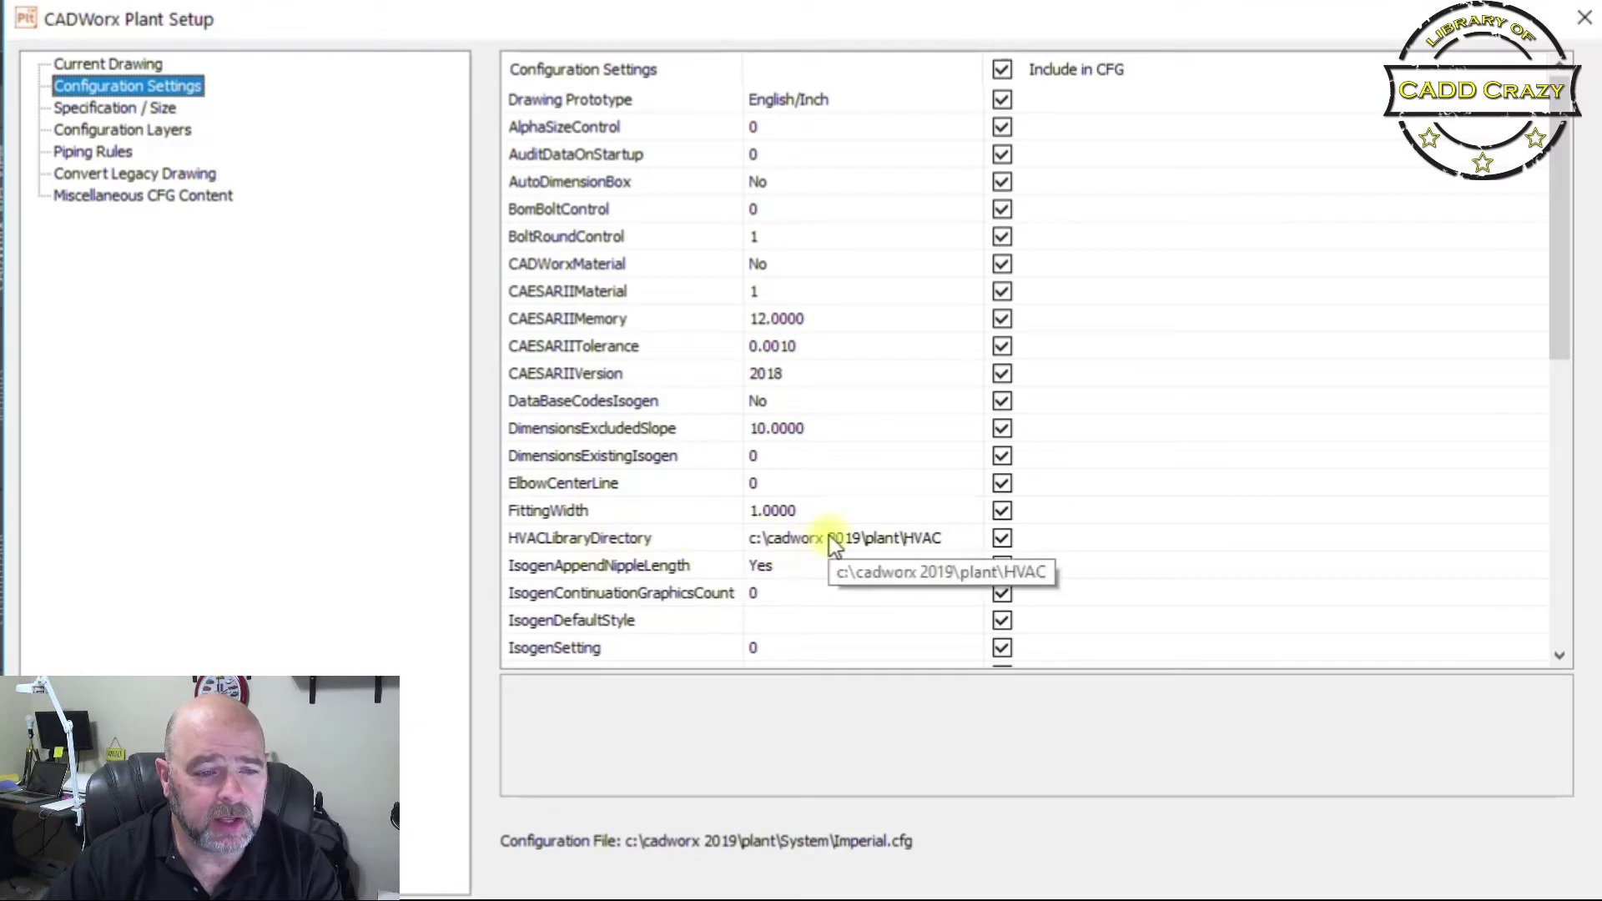
scroll(843, 536, down, 2)
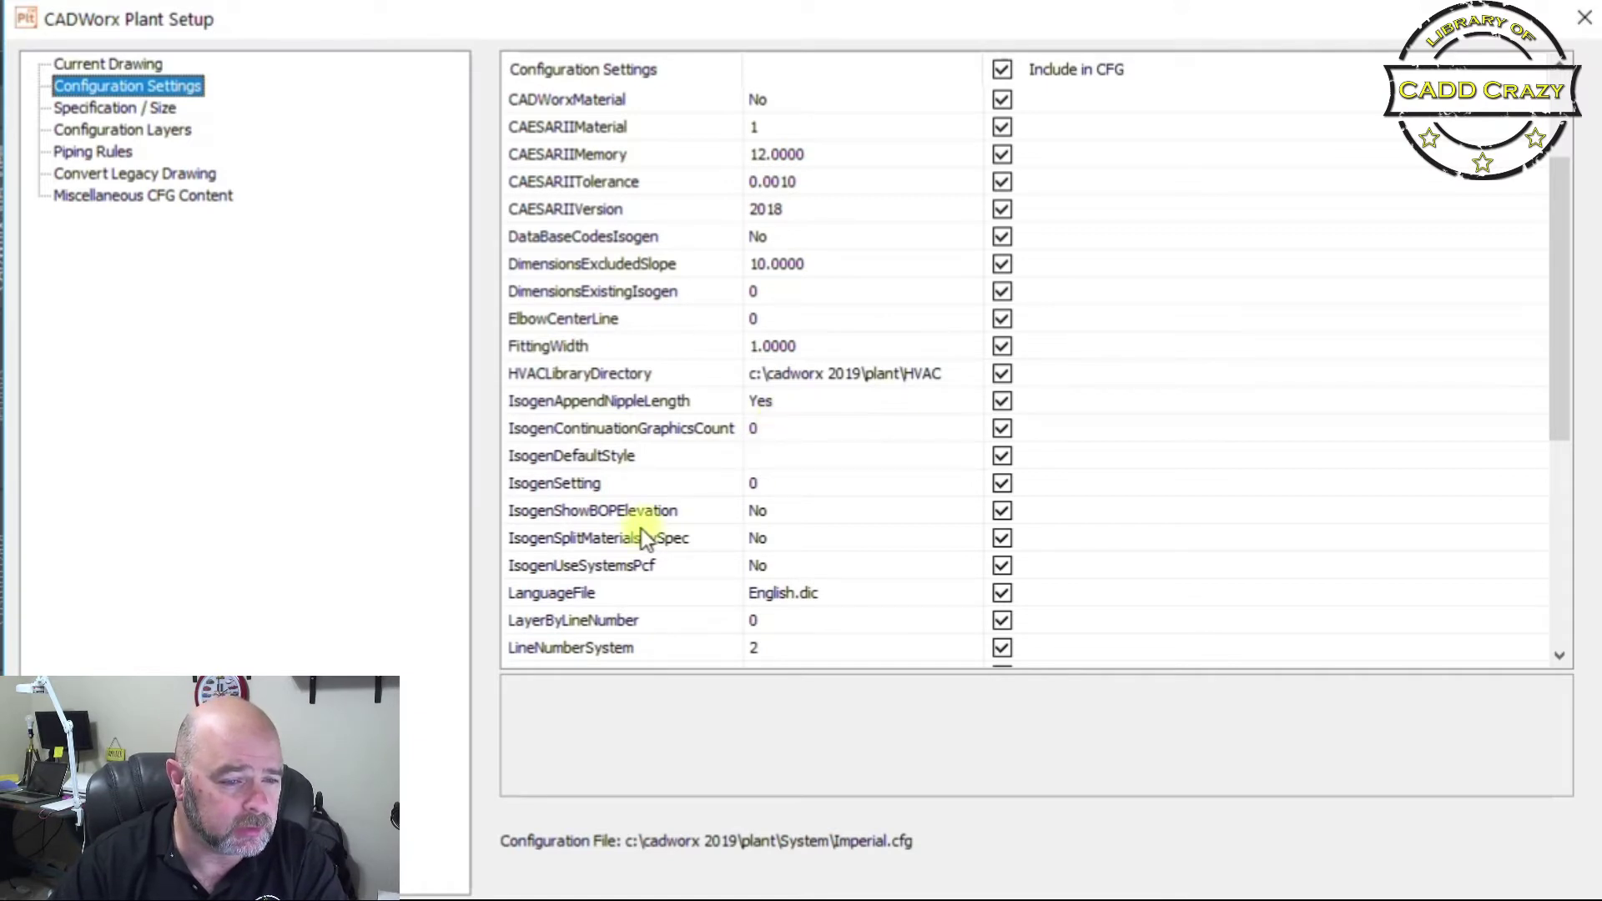
scroll(643, 533, down, 1)
scroll(641, 529, down, 1)
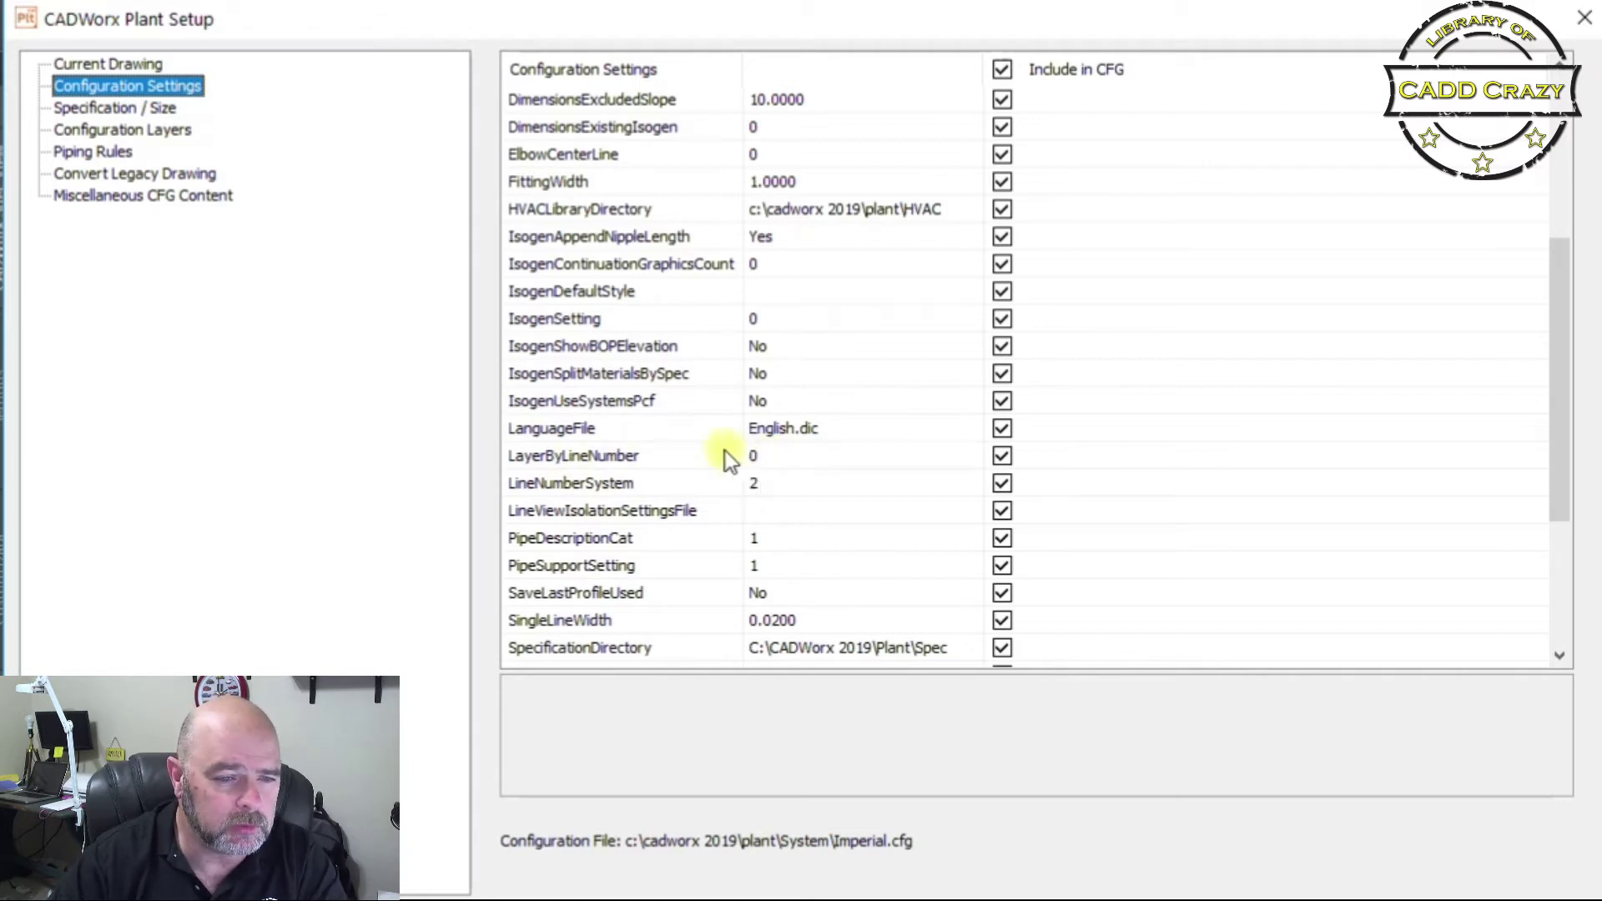
click(674, 457)
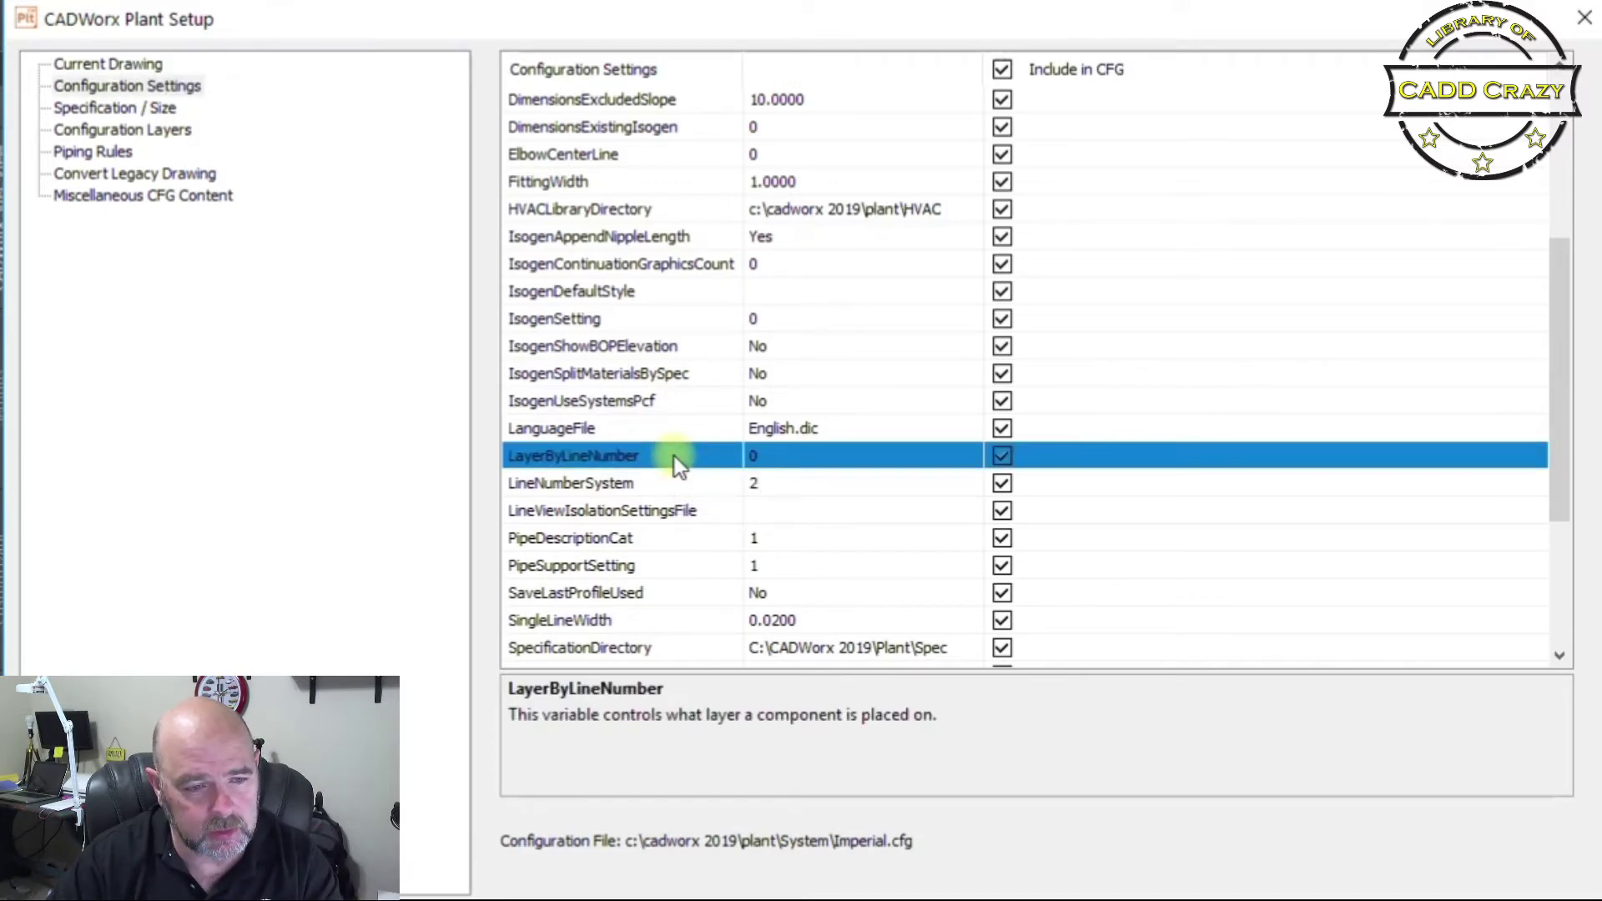
key(F1)
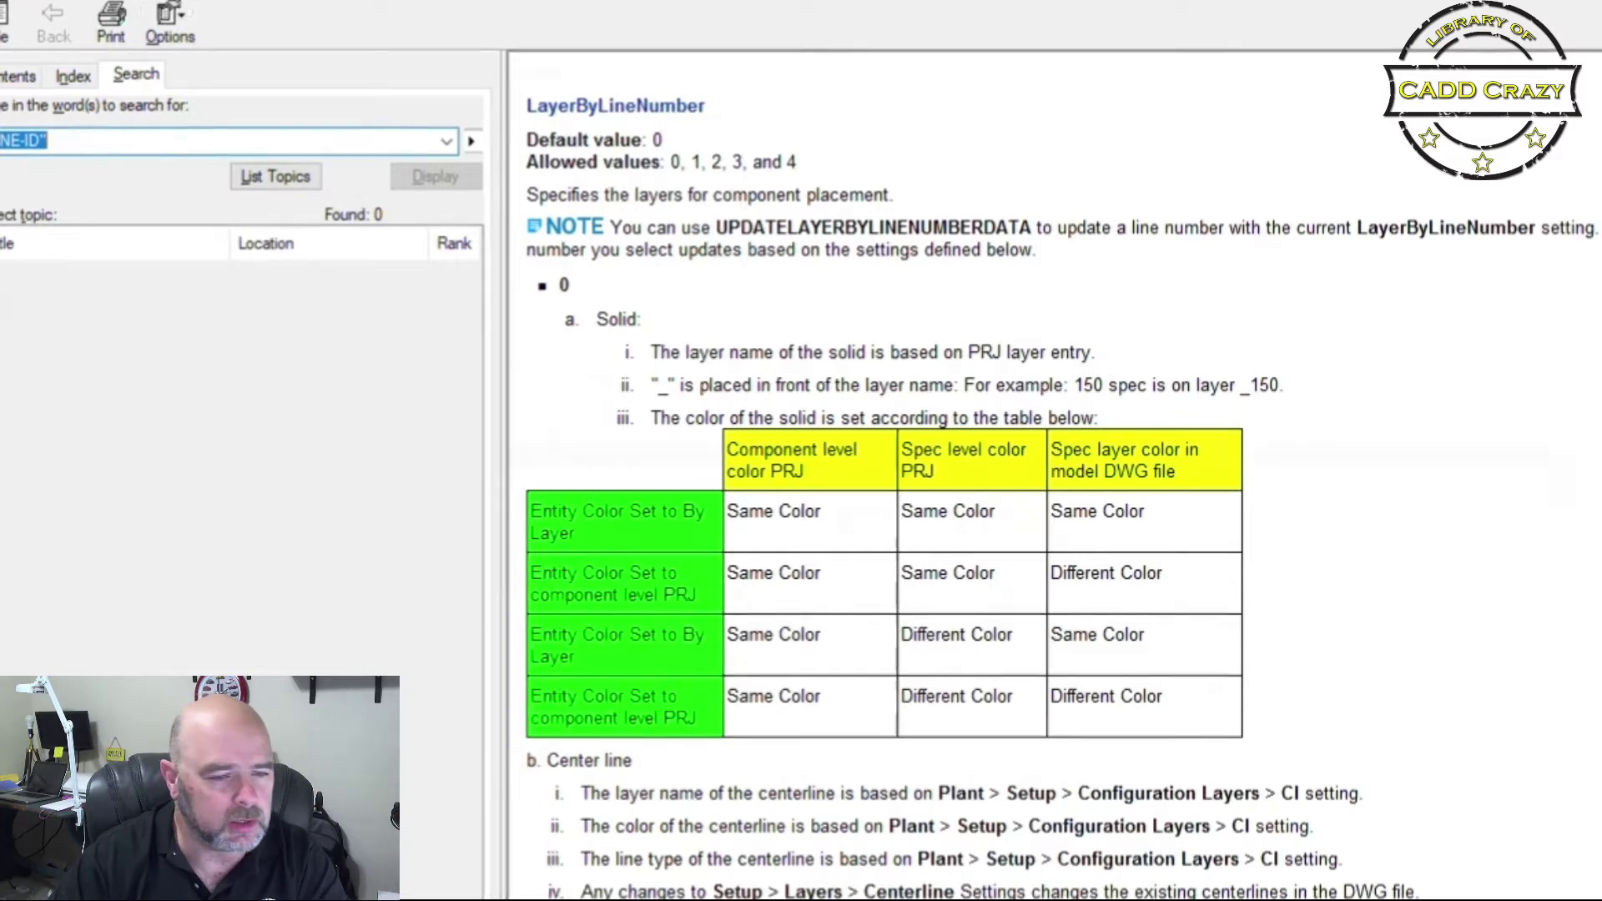
key(alt+F4)
scroll(648, 579, down, 2)
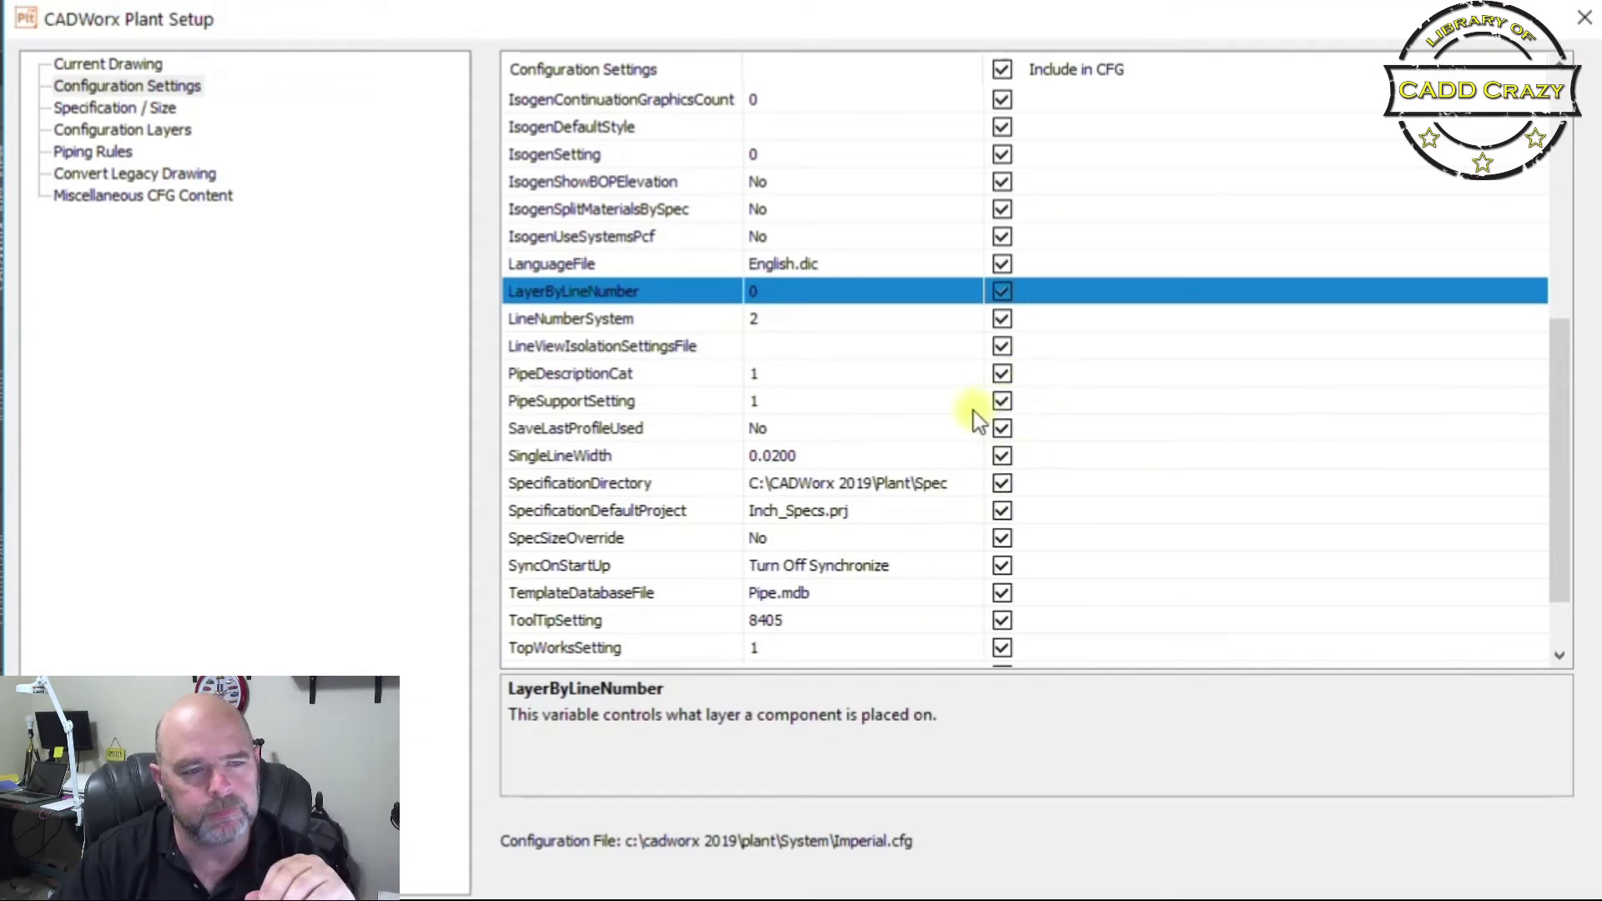
Select specification 150 from the Inch_Specs.prj project and set the reduction size to 4"
click(153, 107)
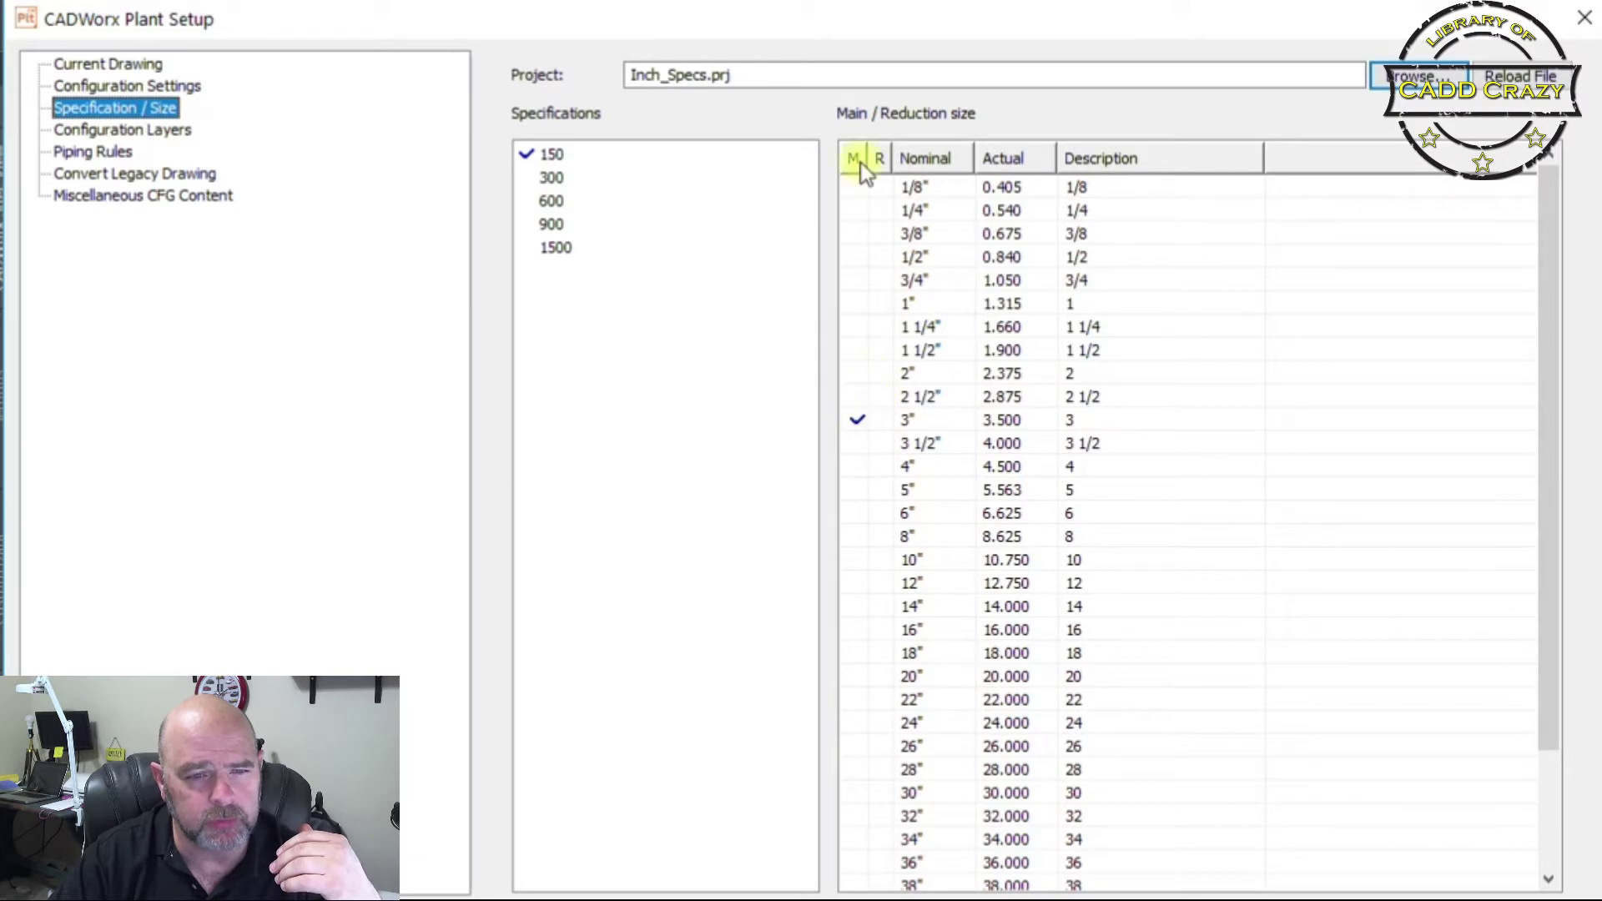
click(548, 153)
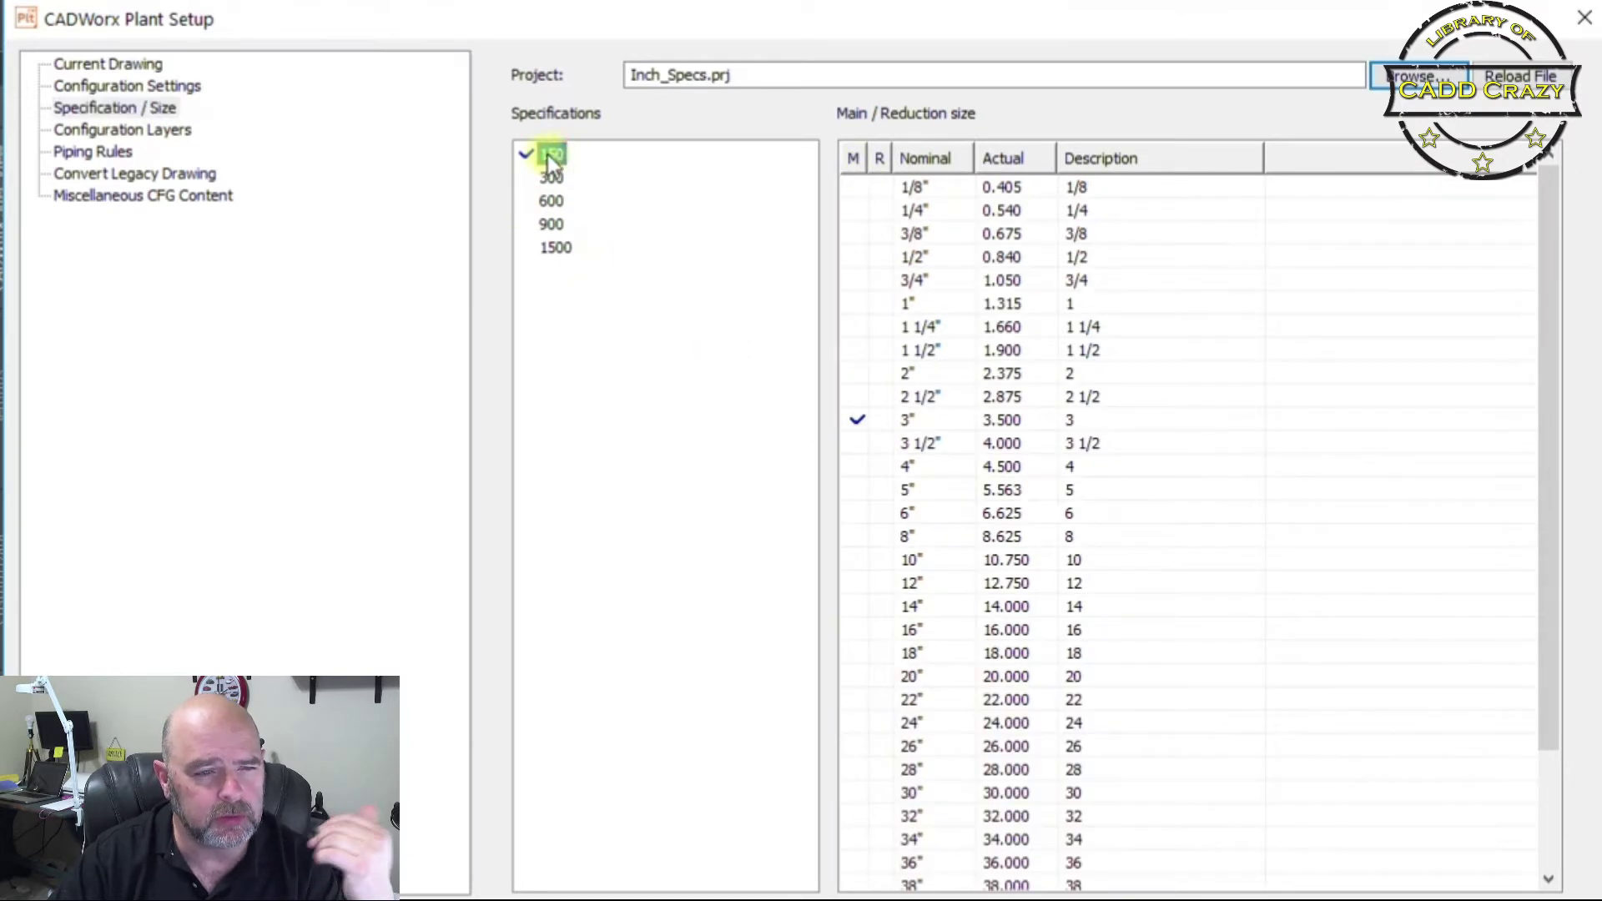
click(889, 375)
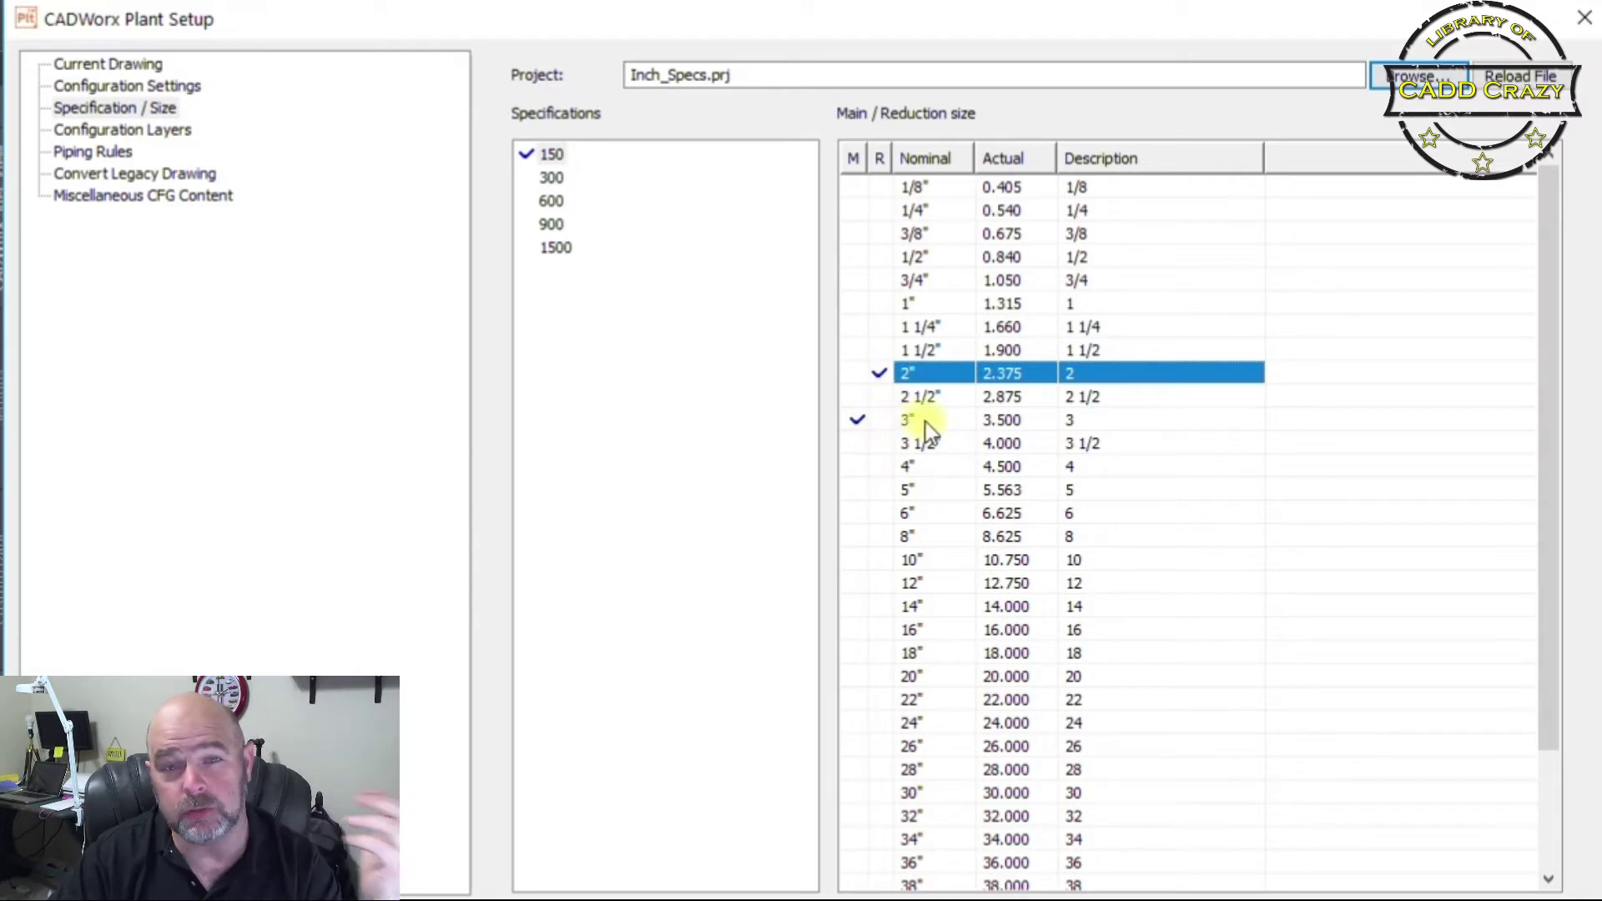
click(883, 467)
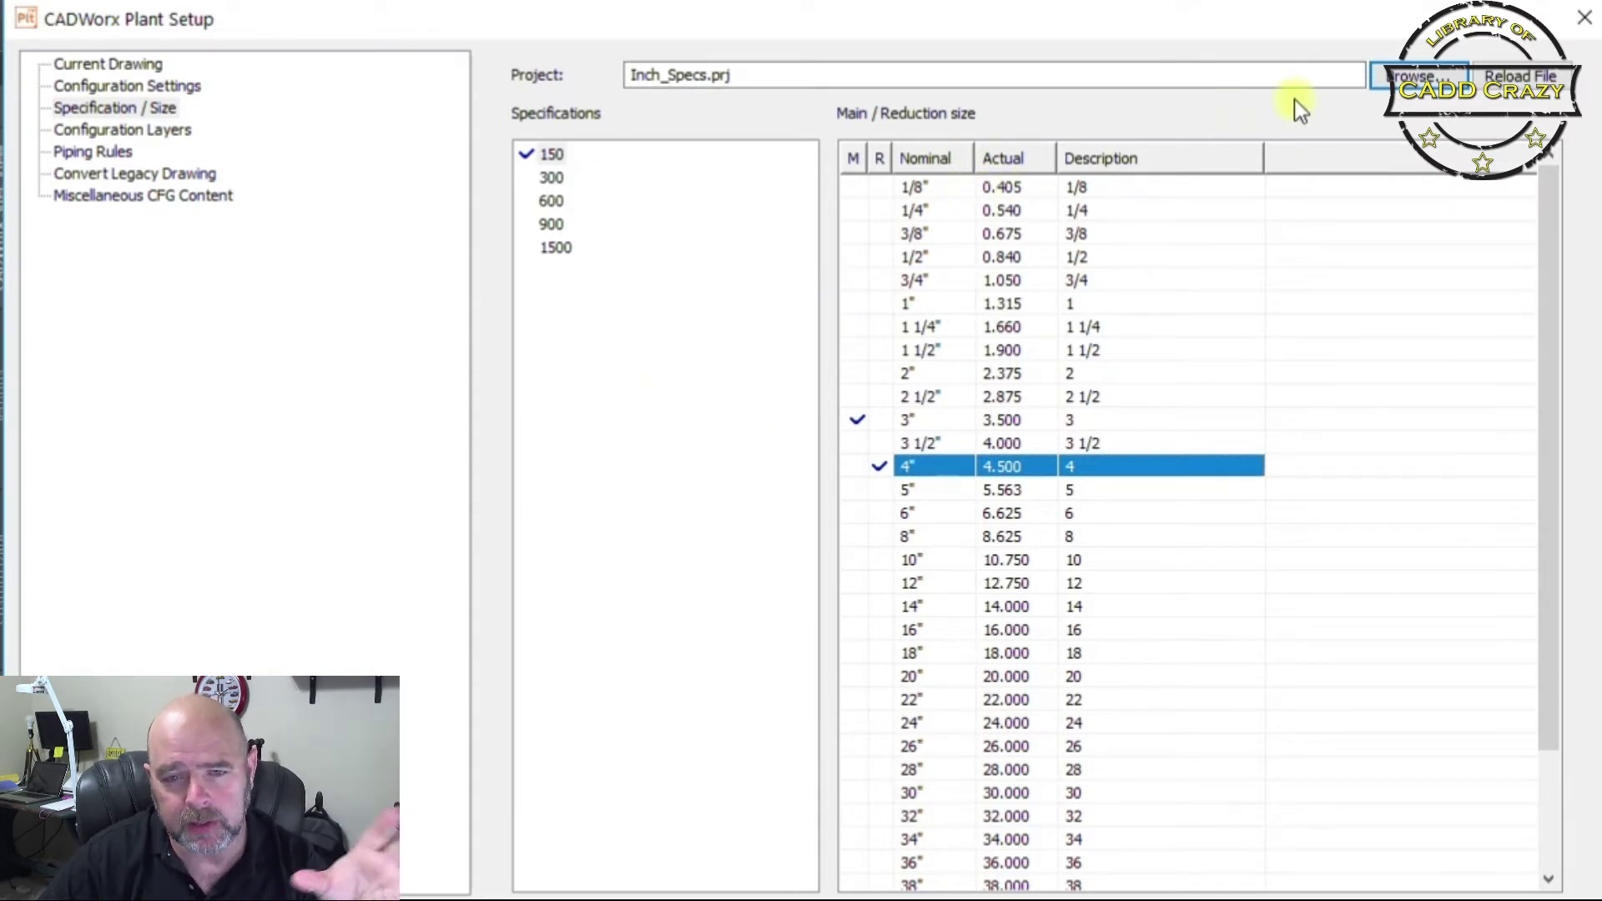
click(1418, 75)
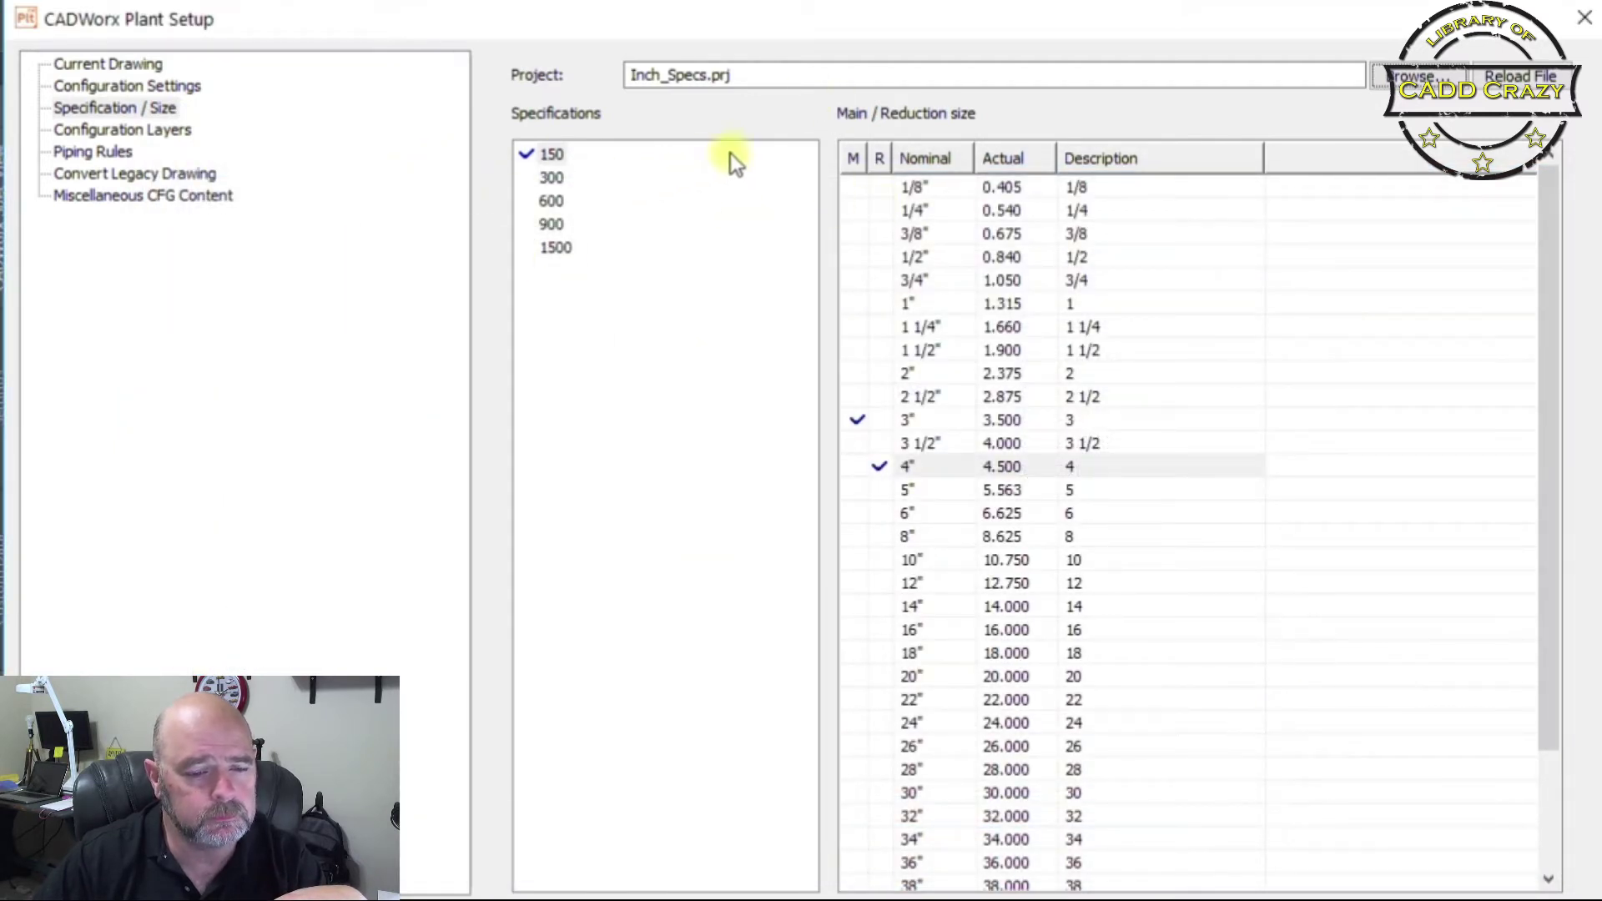
Add a new user-defined layer to the configuration layers and check the linetypes available for it
click(169, 137)
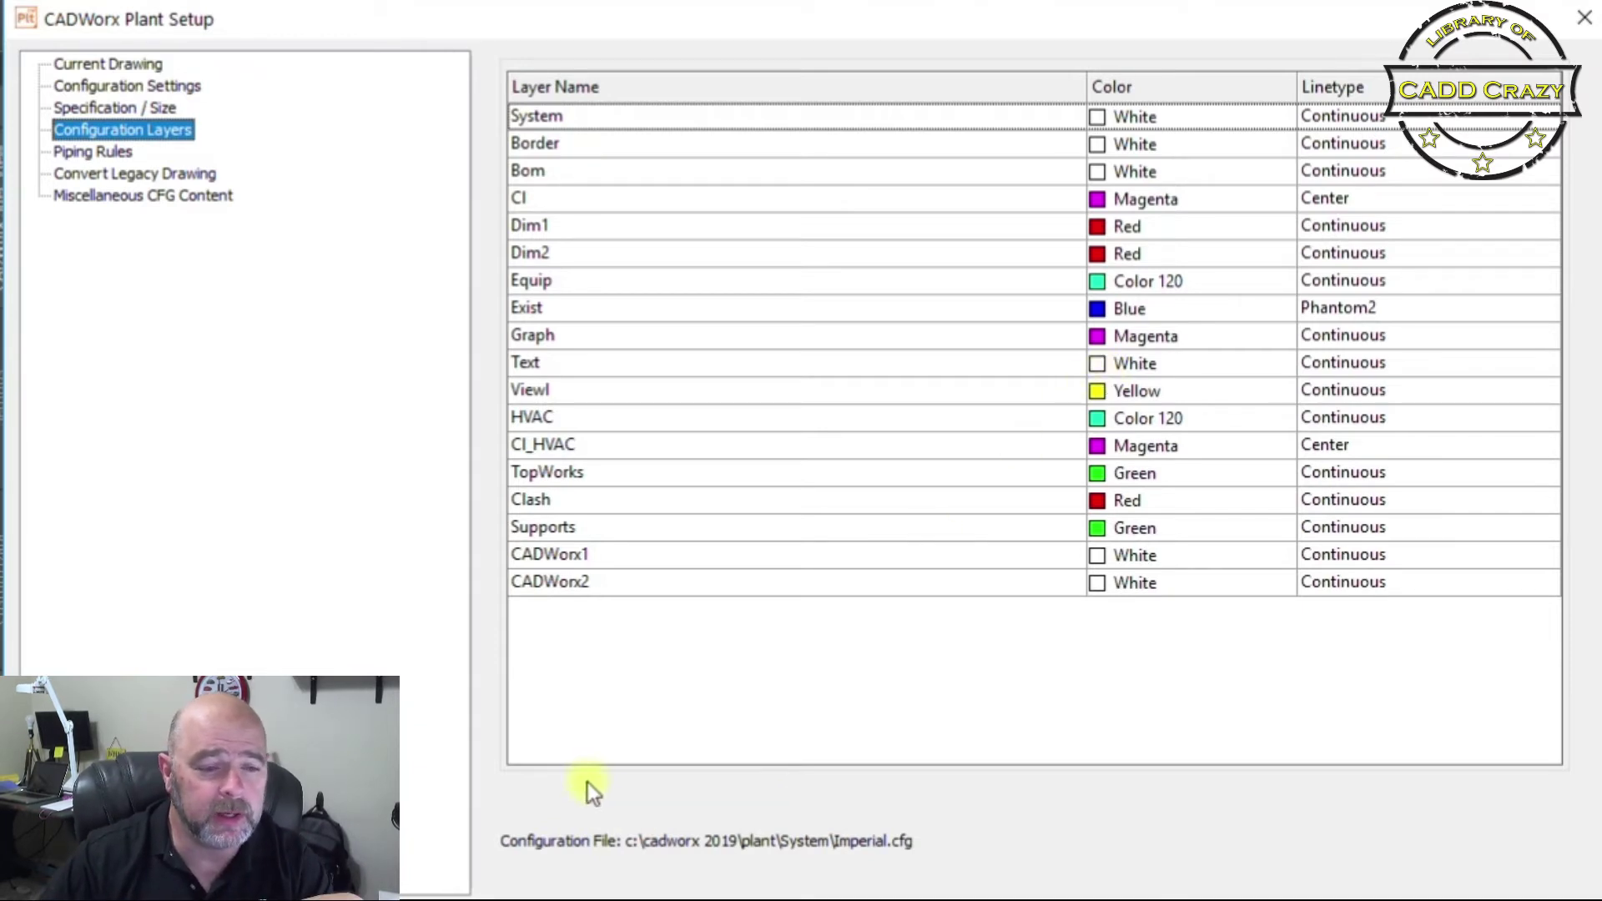
right_click(630, 622)
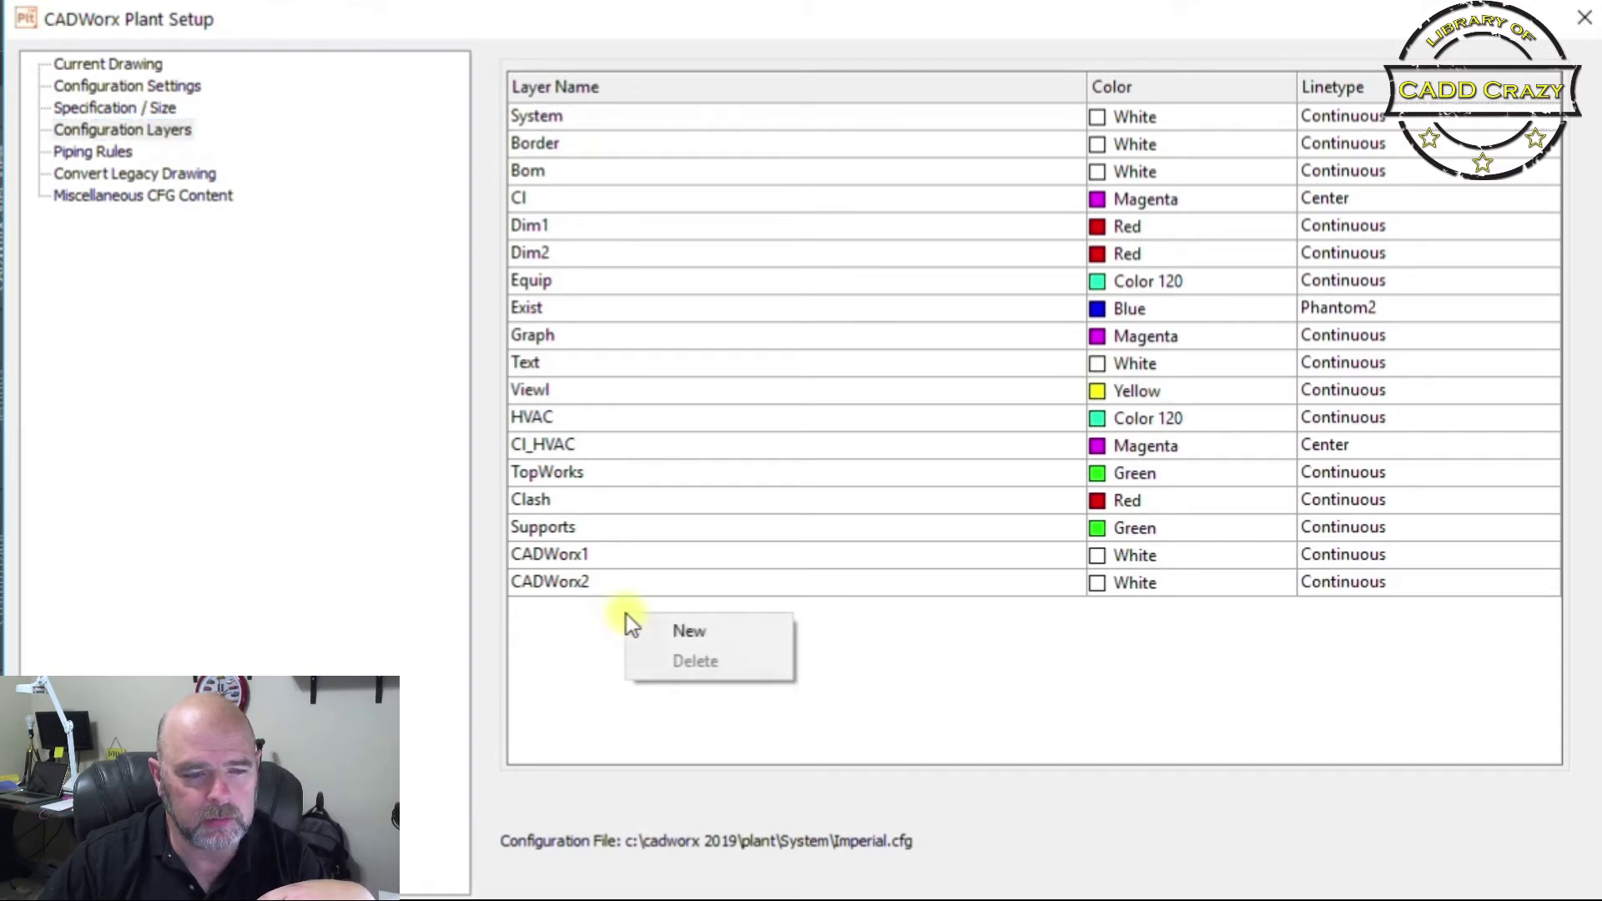
click(677, 632)
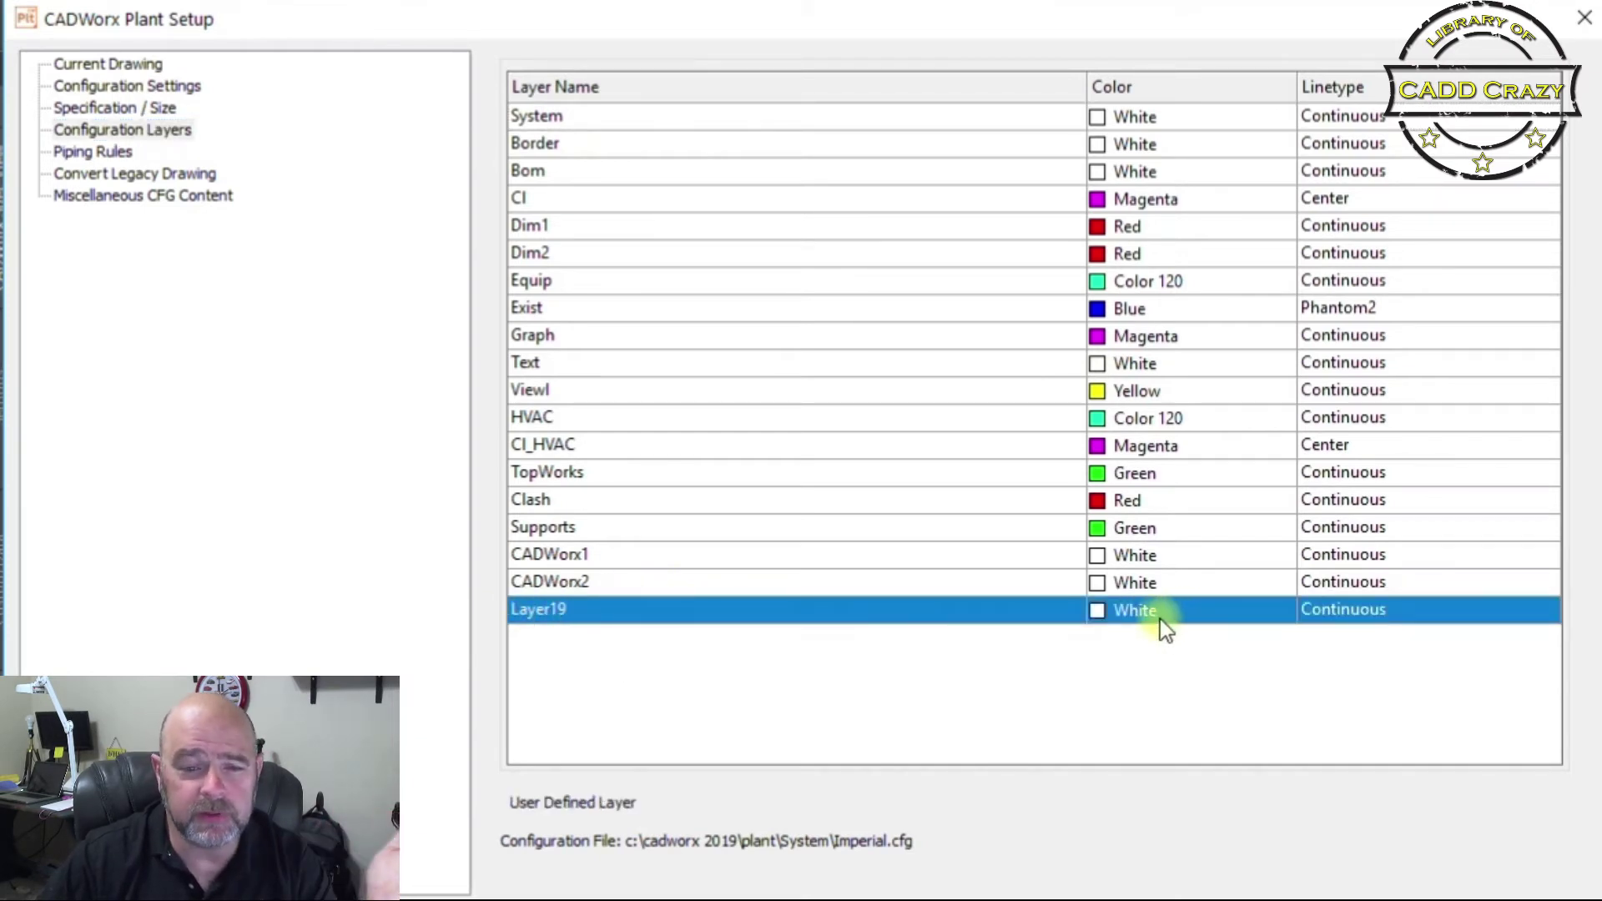
click(1334, 603)
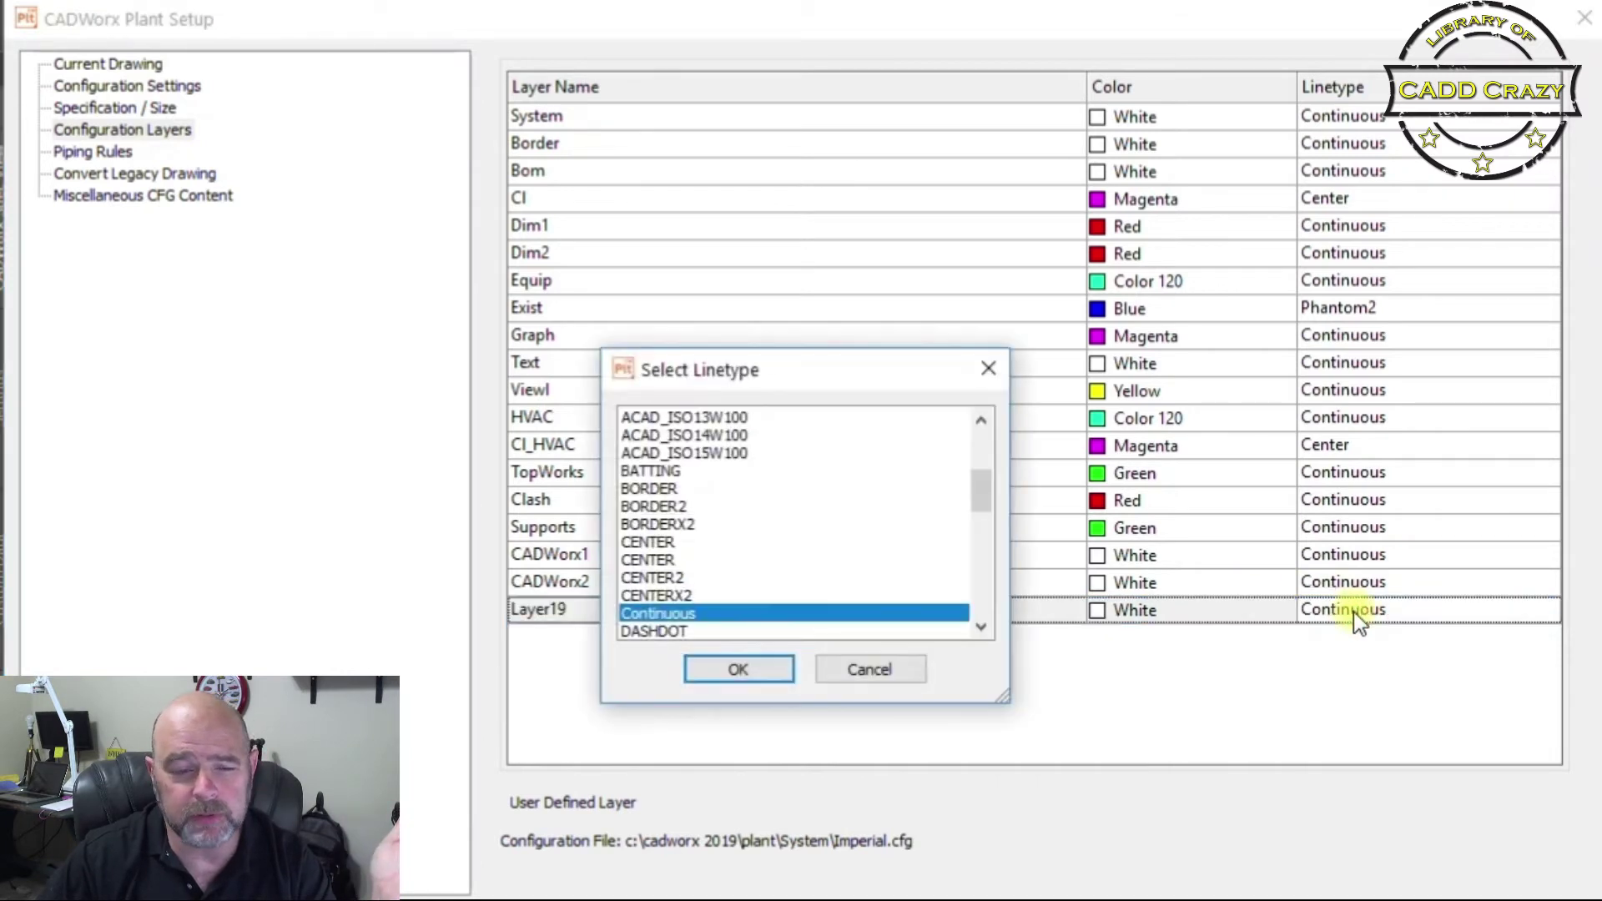
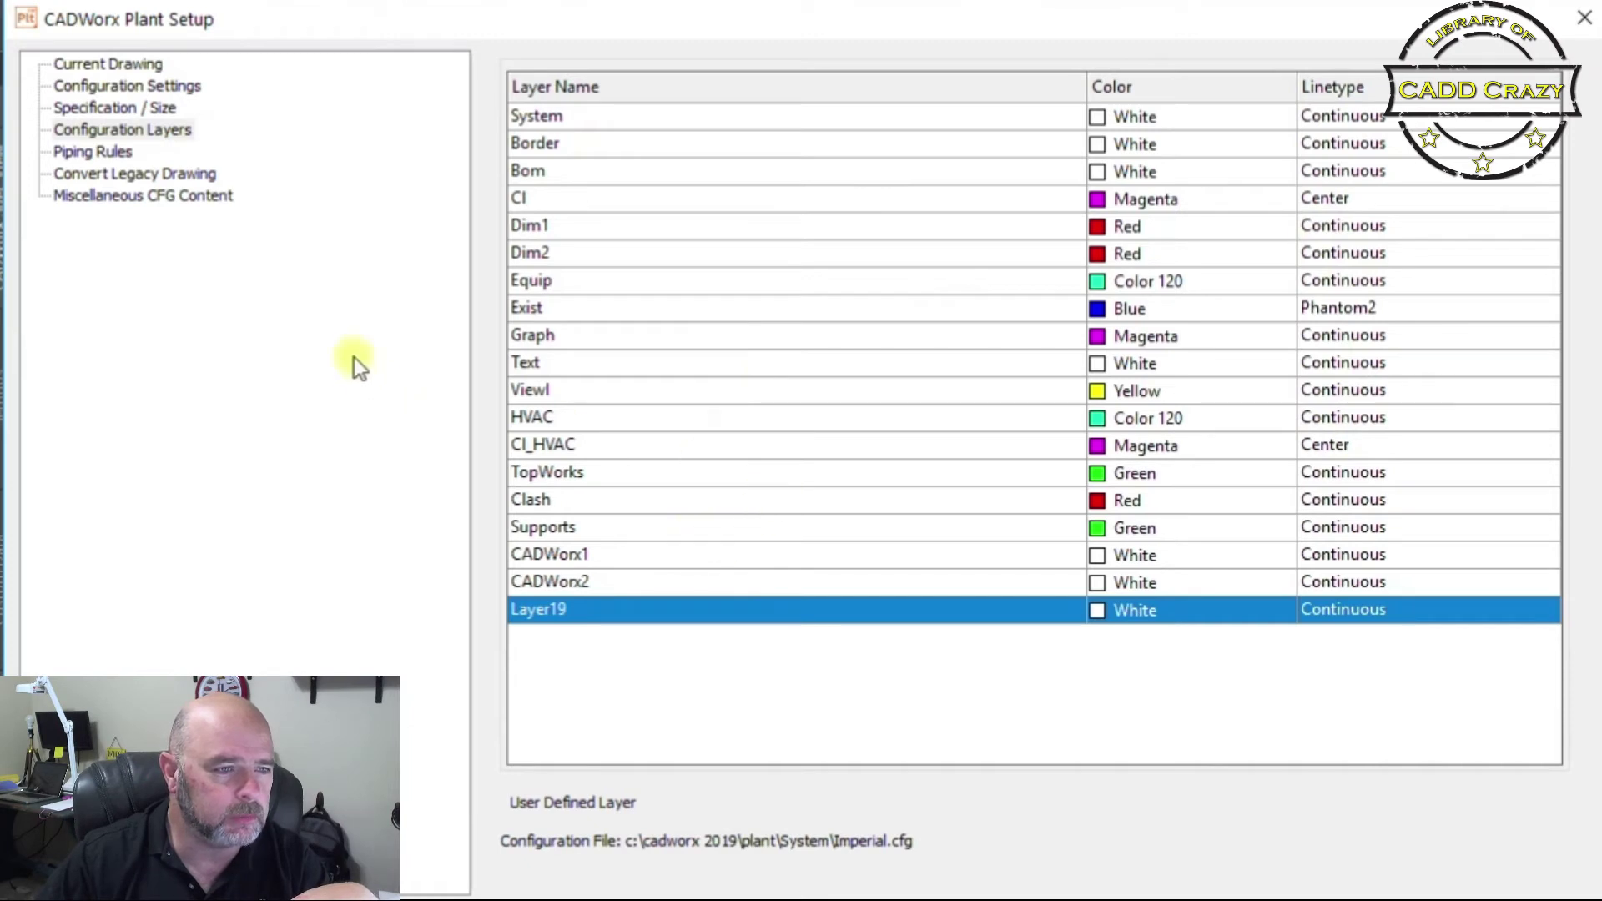
Review the piping rules, including the Apply Size Rule choices, and the legacy drawing conversion settings
click(100, 152)
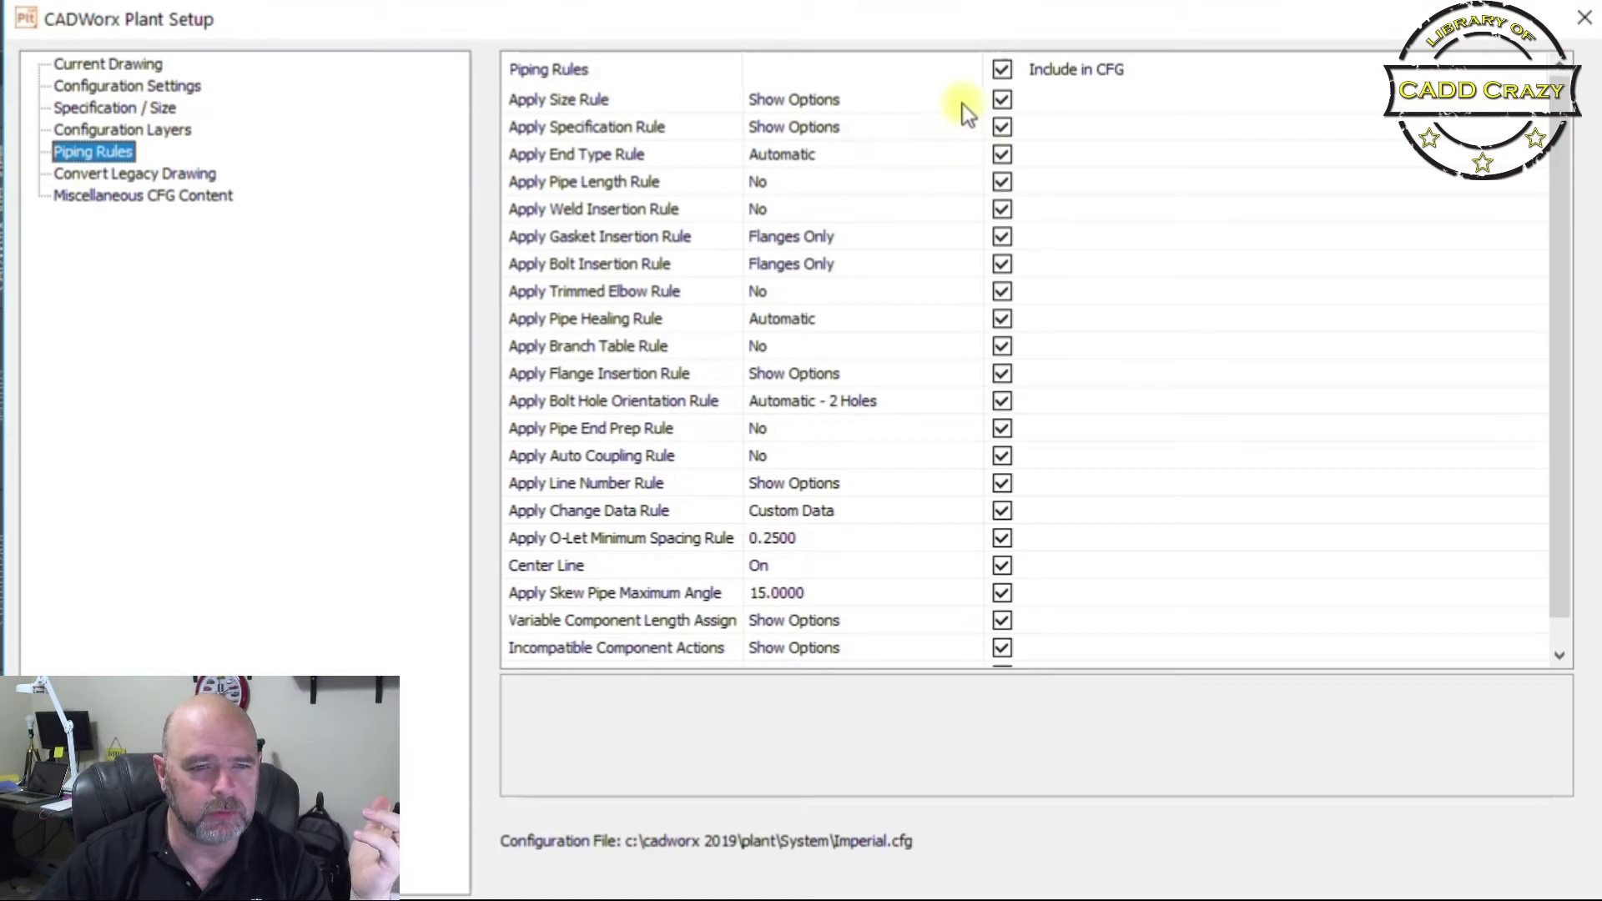
click(845, 101)
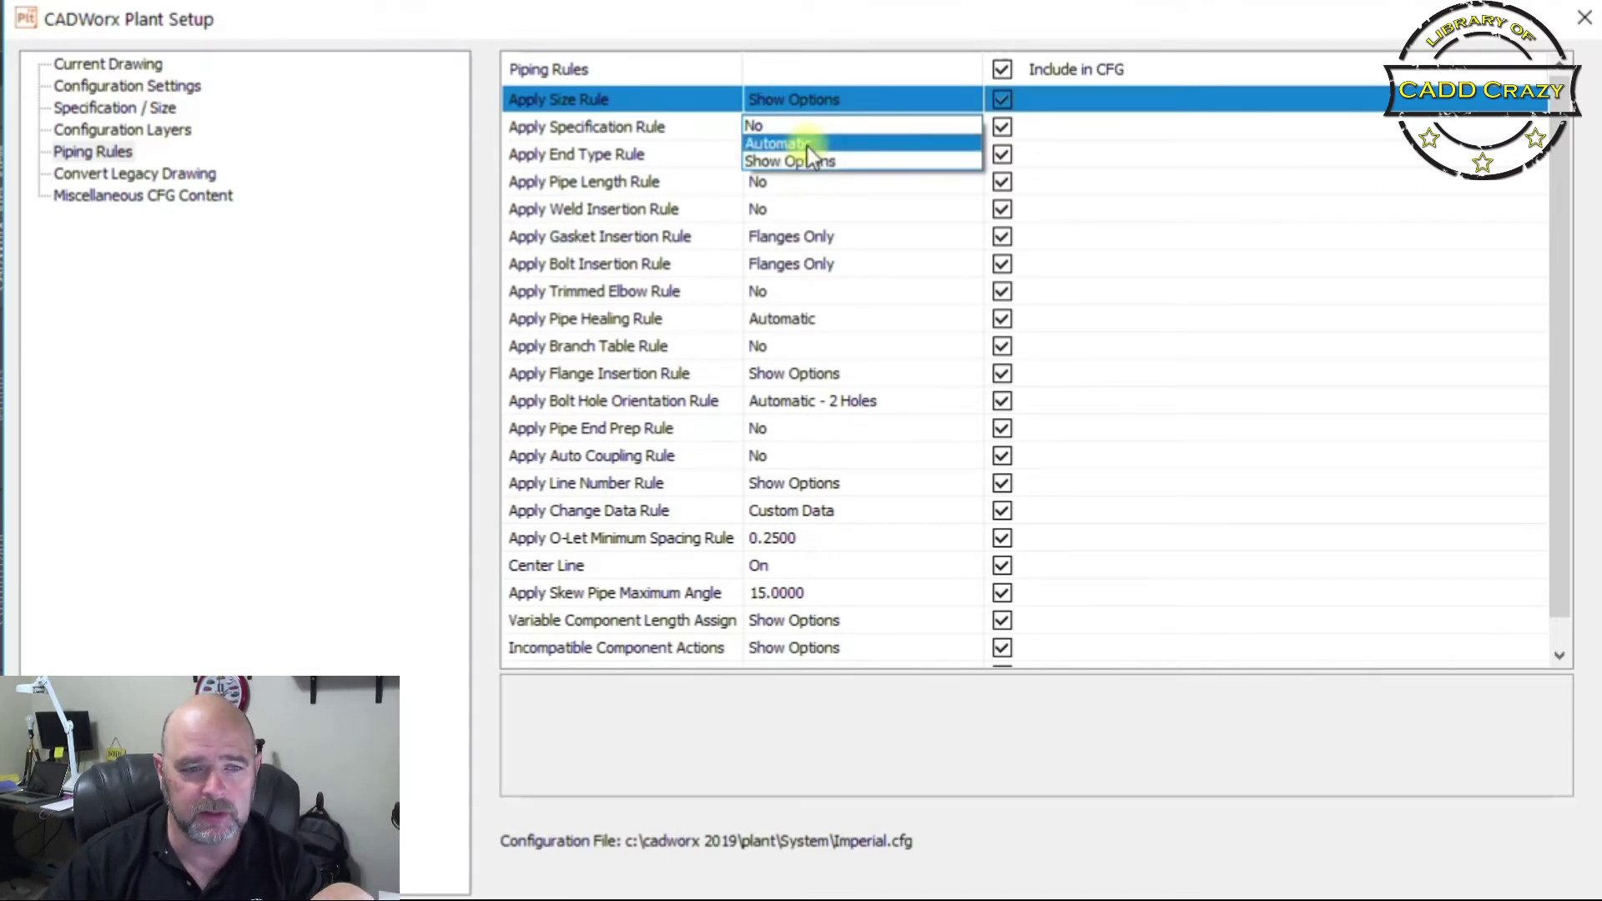
click(654, 130)
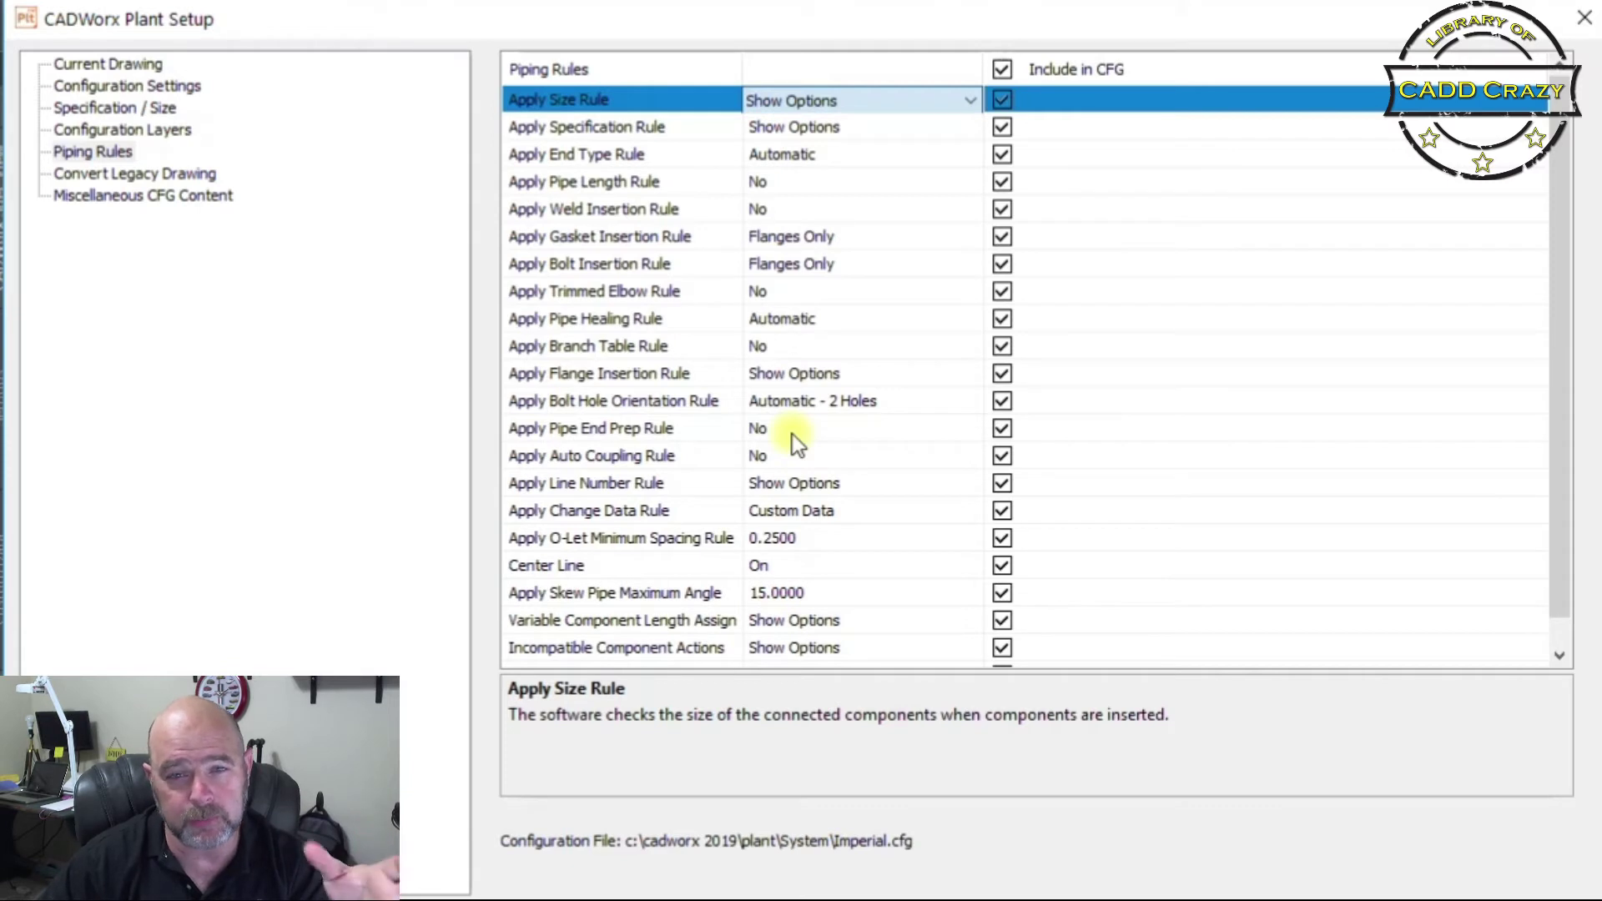
click(127, 176)
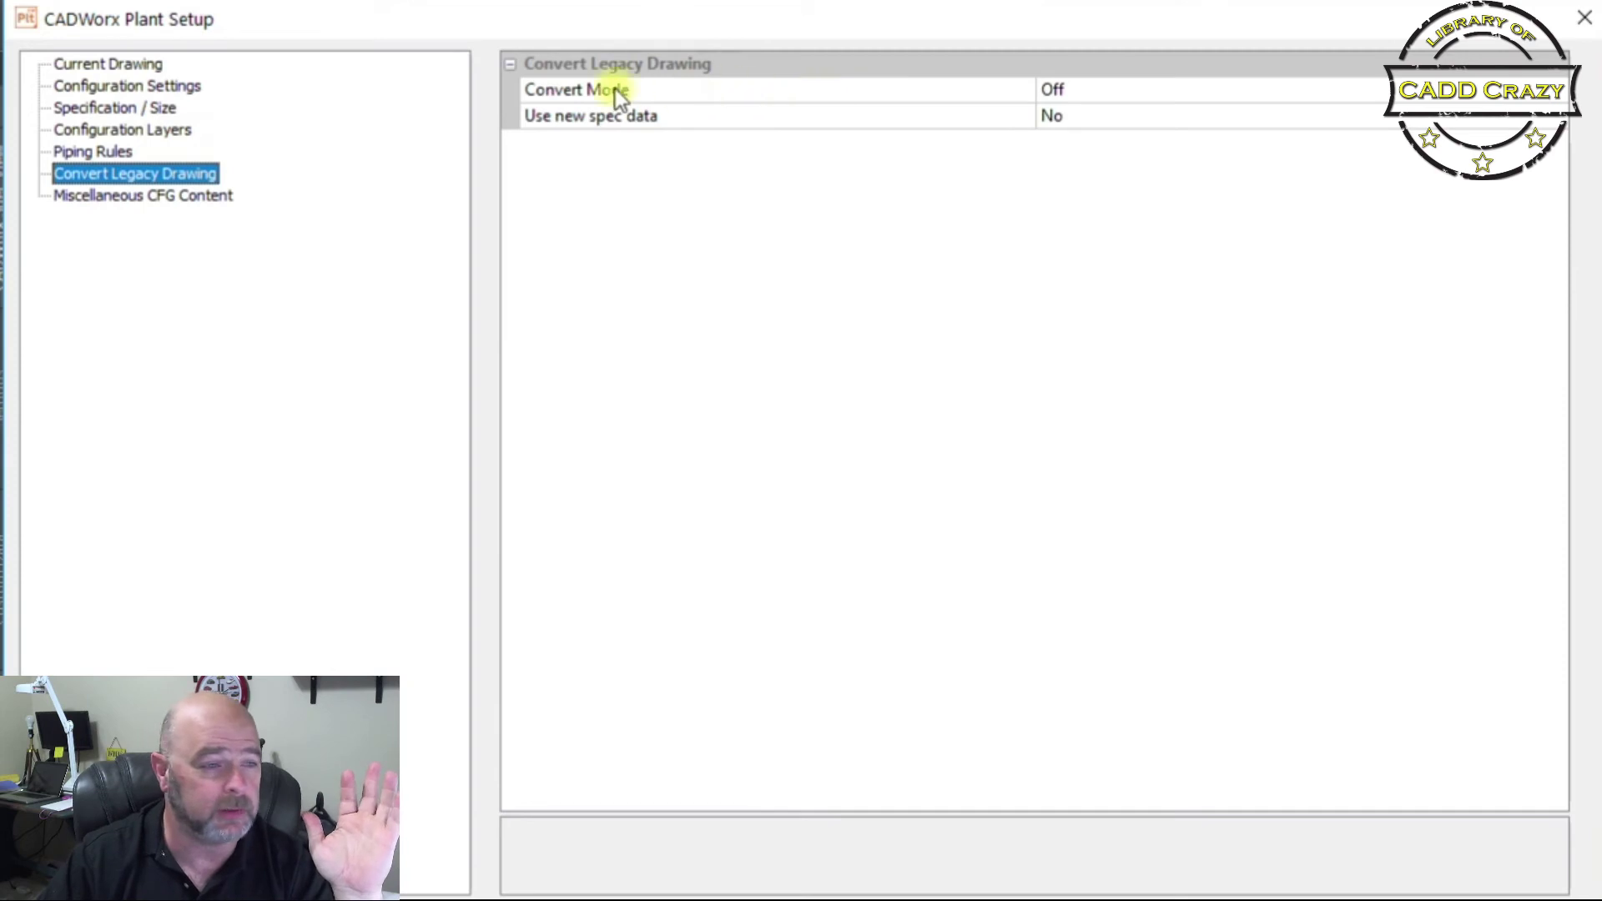
Review the miscellaneous CFG content and load the configuration file Project.cfg from F:\Companies\CADD_Crazy\CADWorx\Project_1234
click(129, 200)
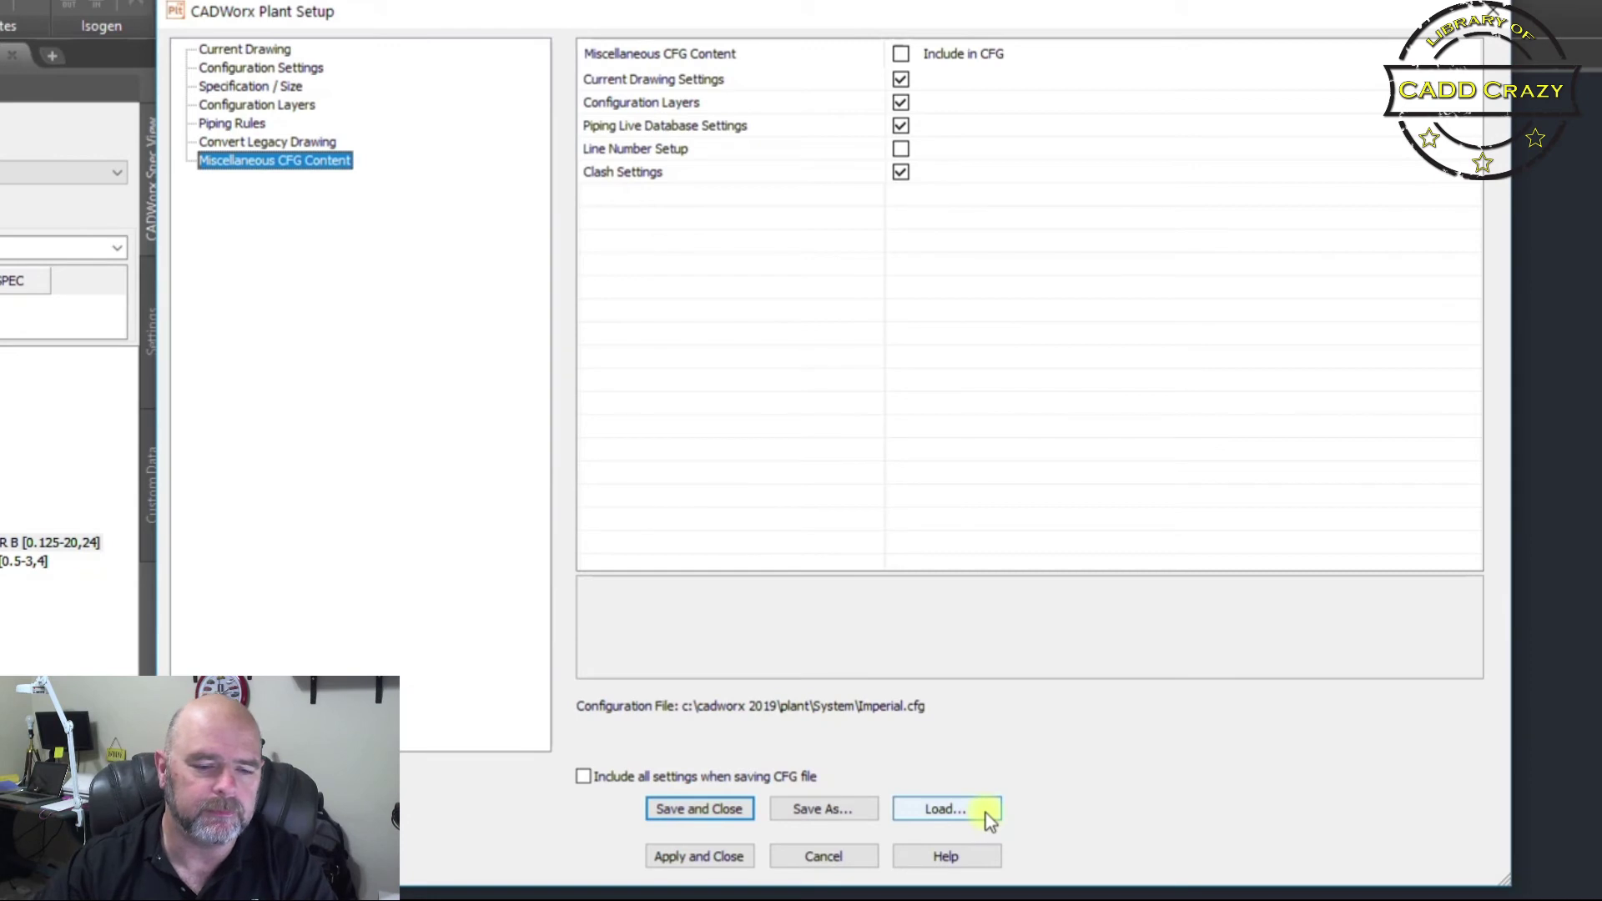
click(980, 809)
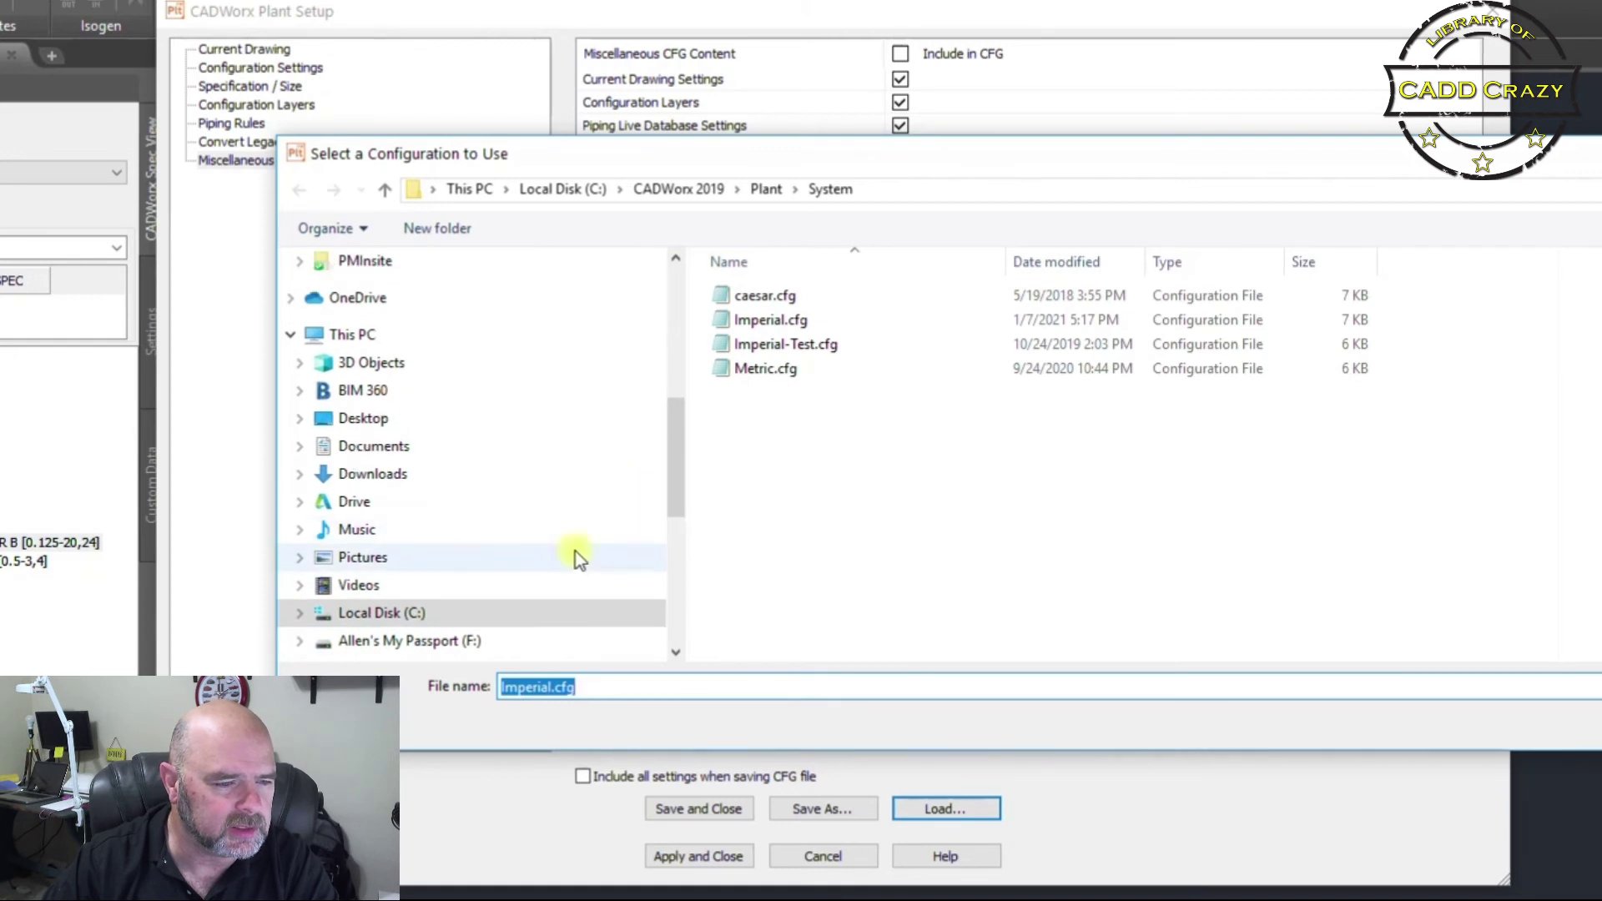
click(450, 644)
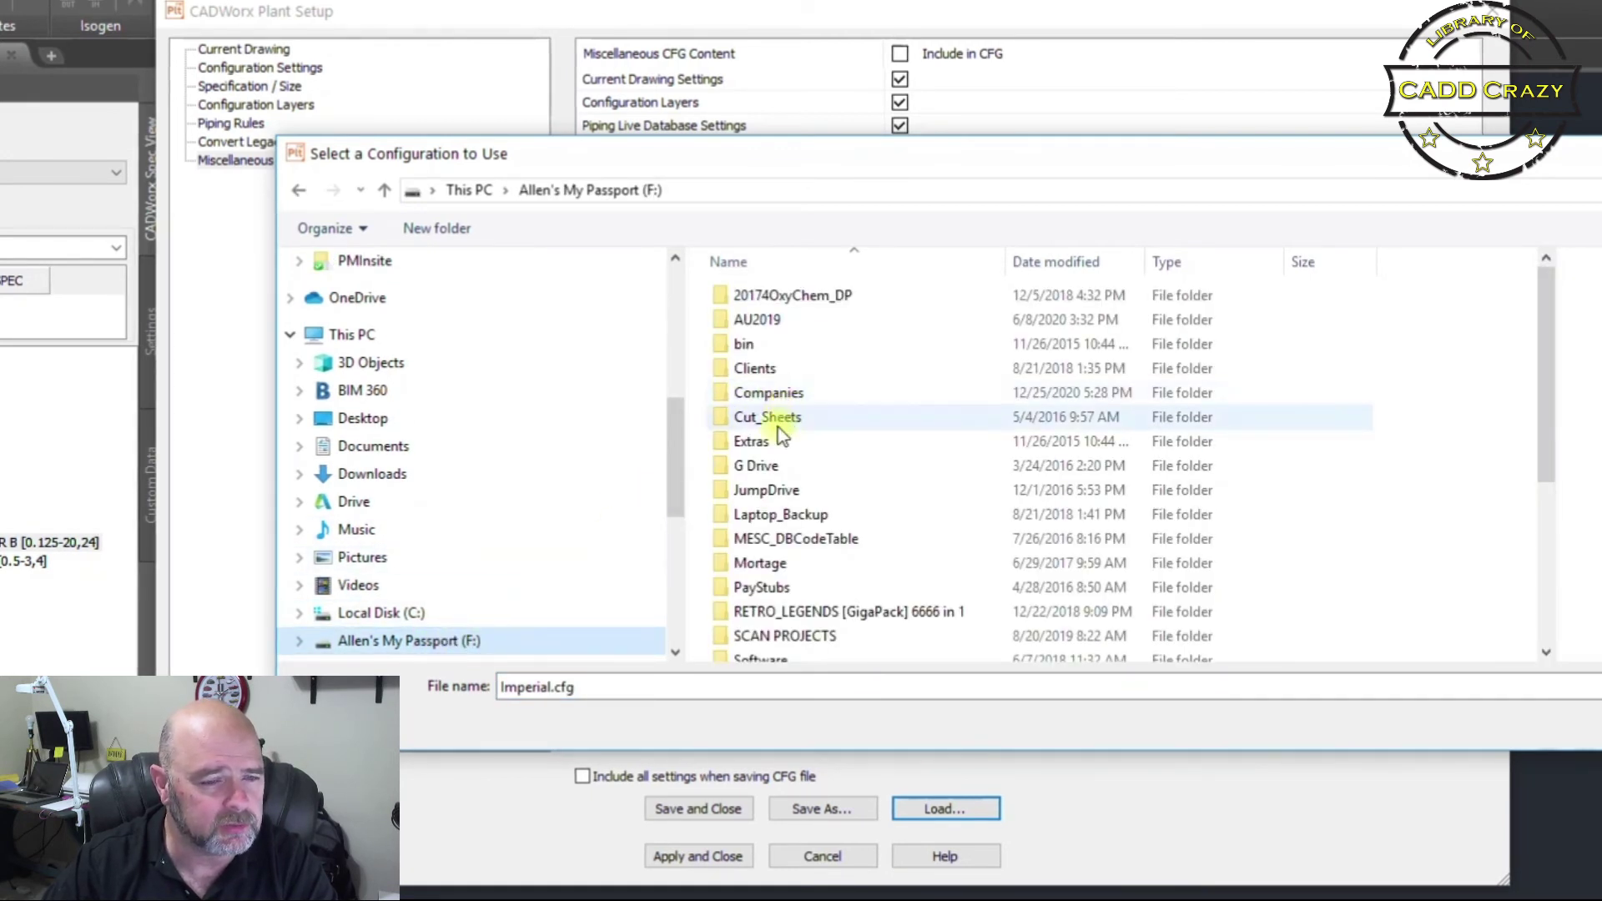
double_click(741, 394)
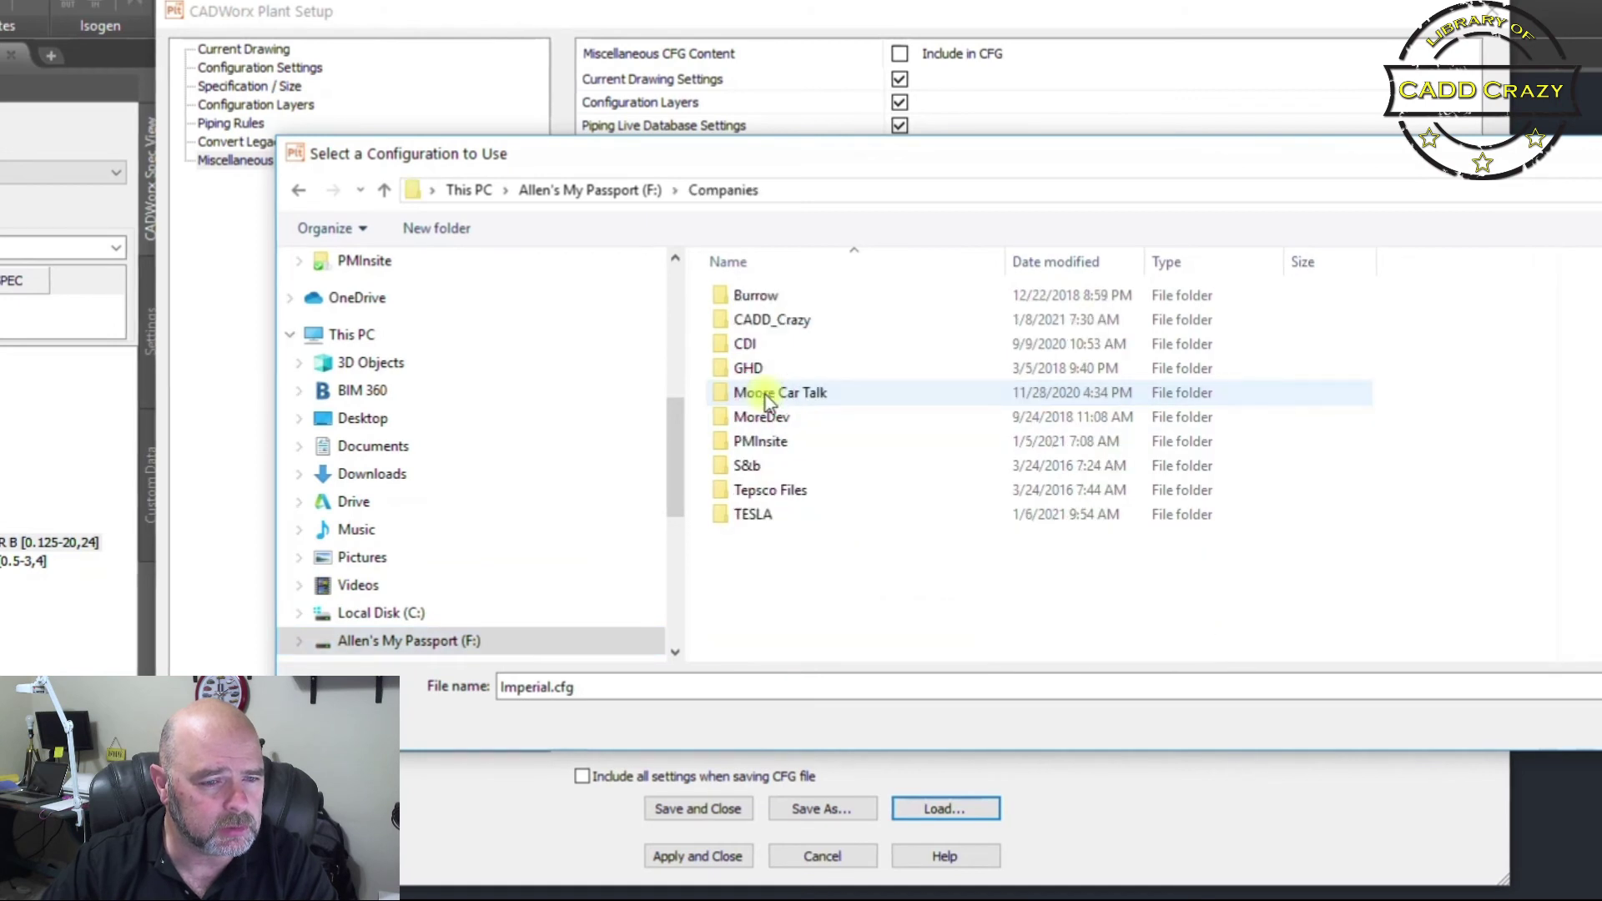
double_click(761, 321)
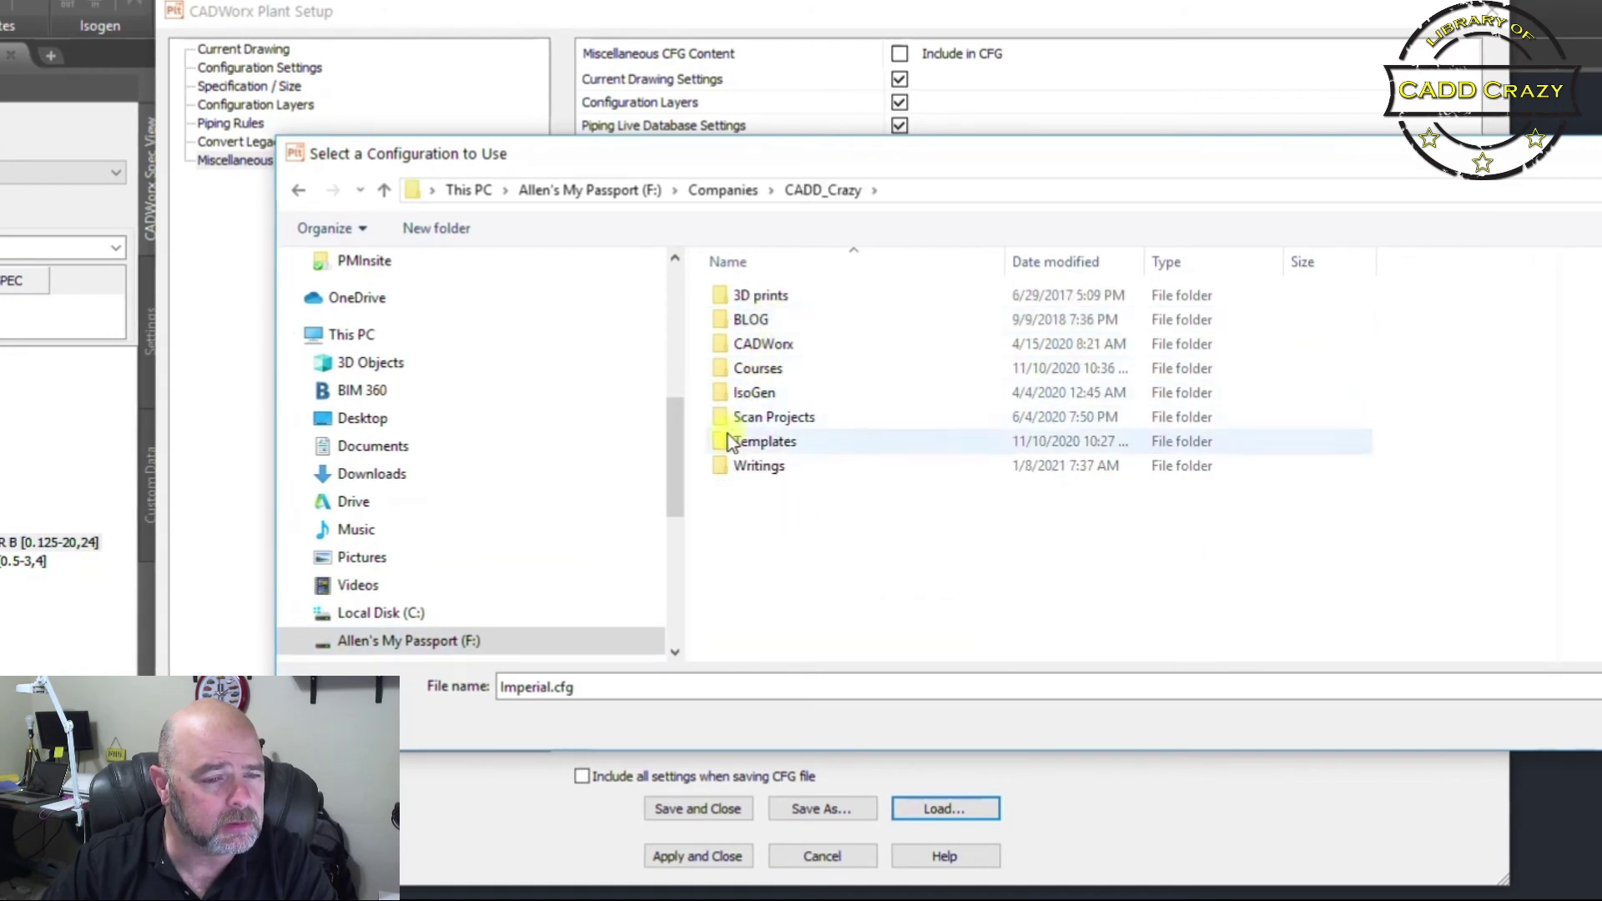
double_click(774, 346)
double_click(785, 345)
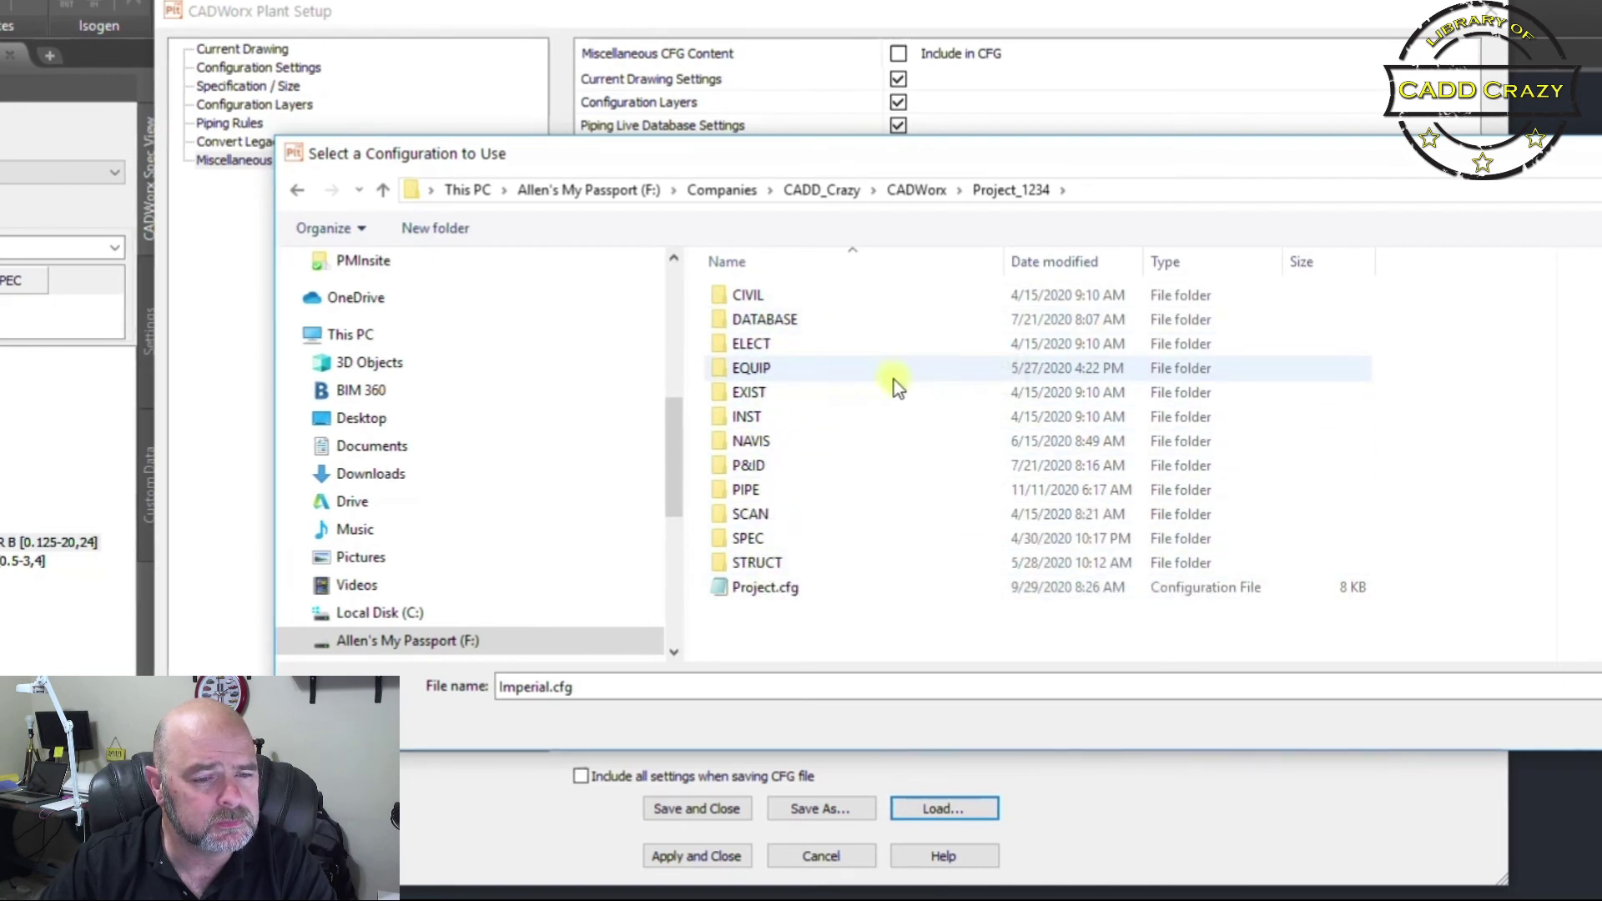
click(787, 587)
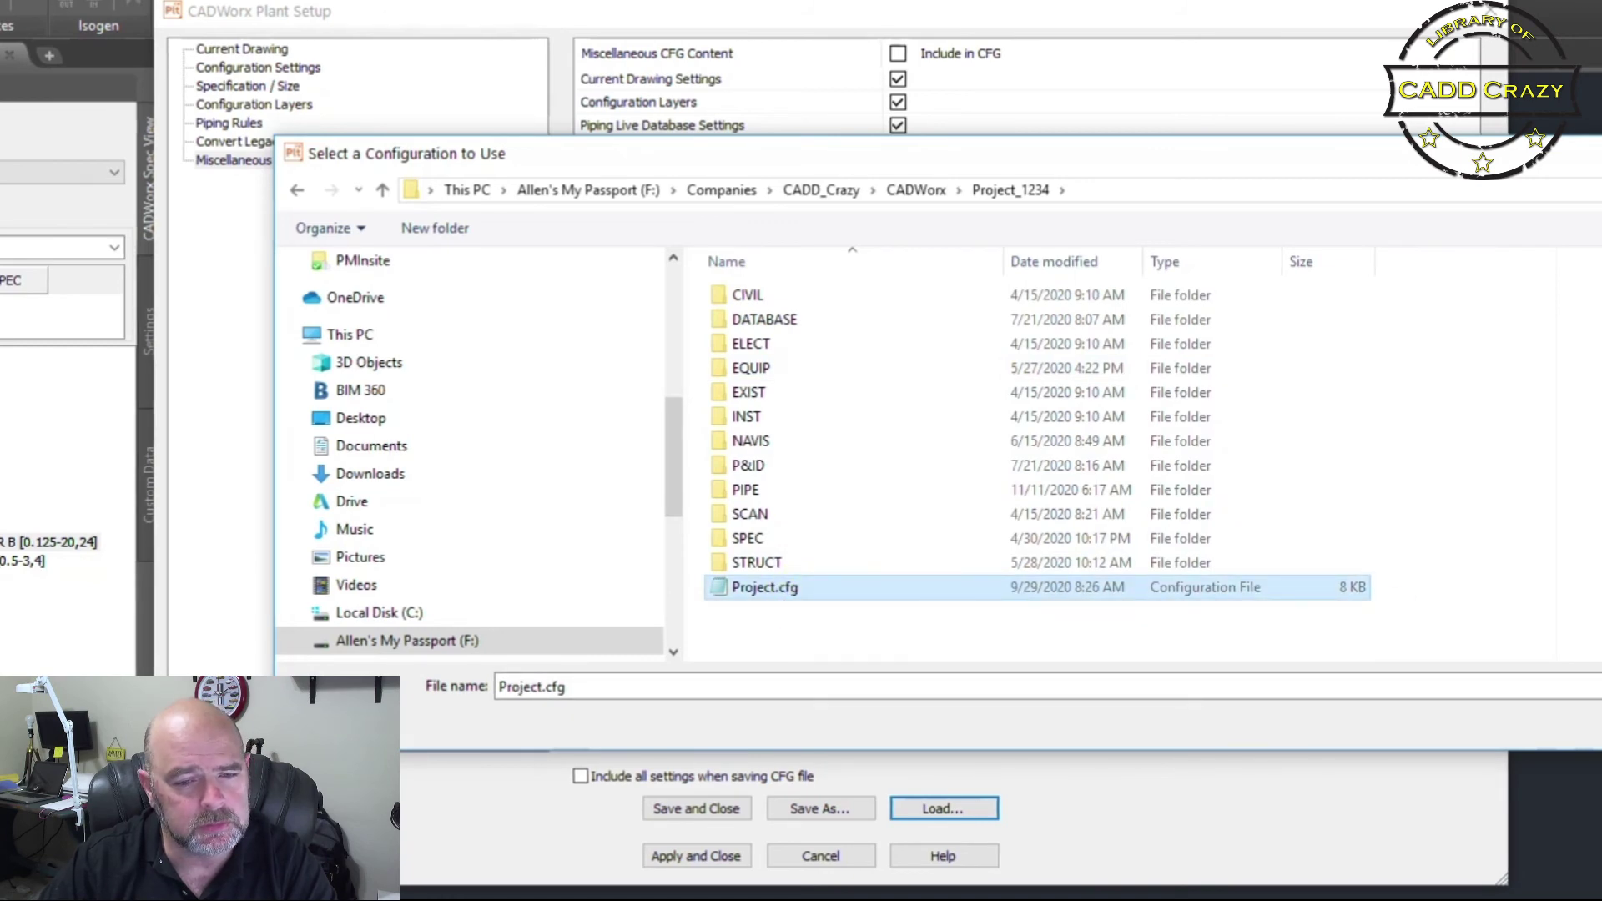
key(Return)
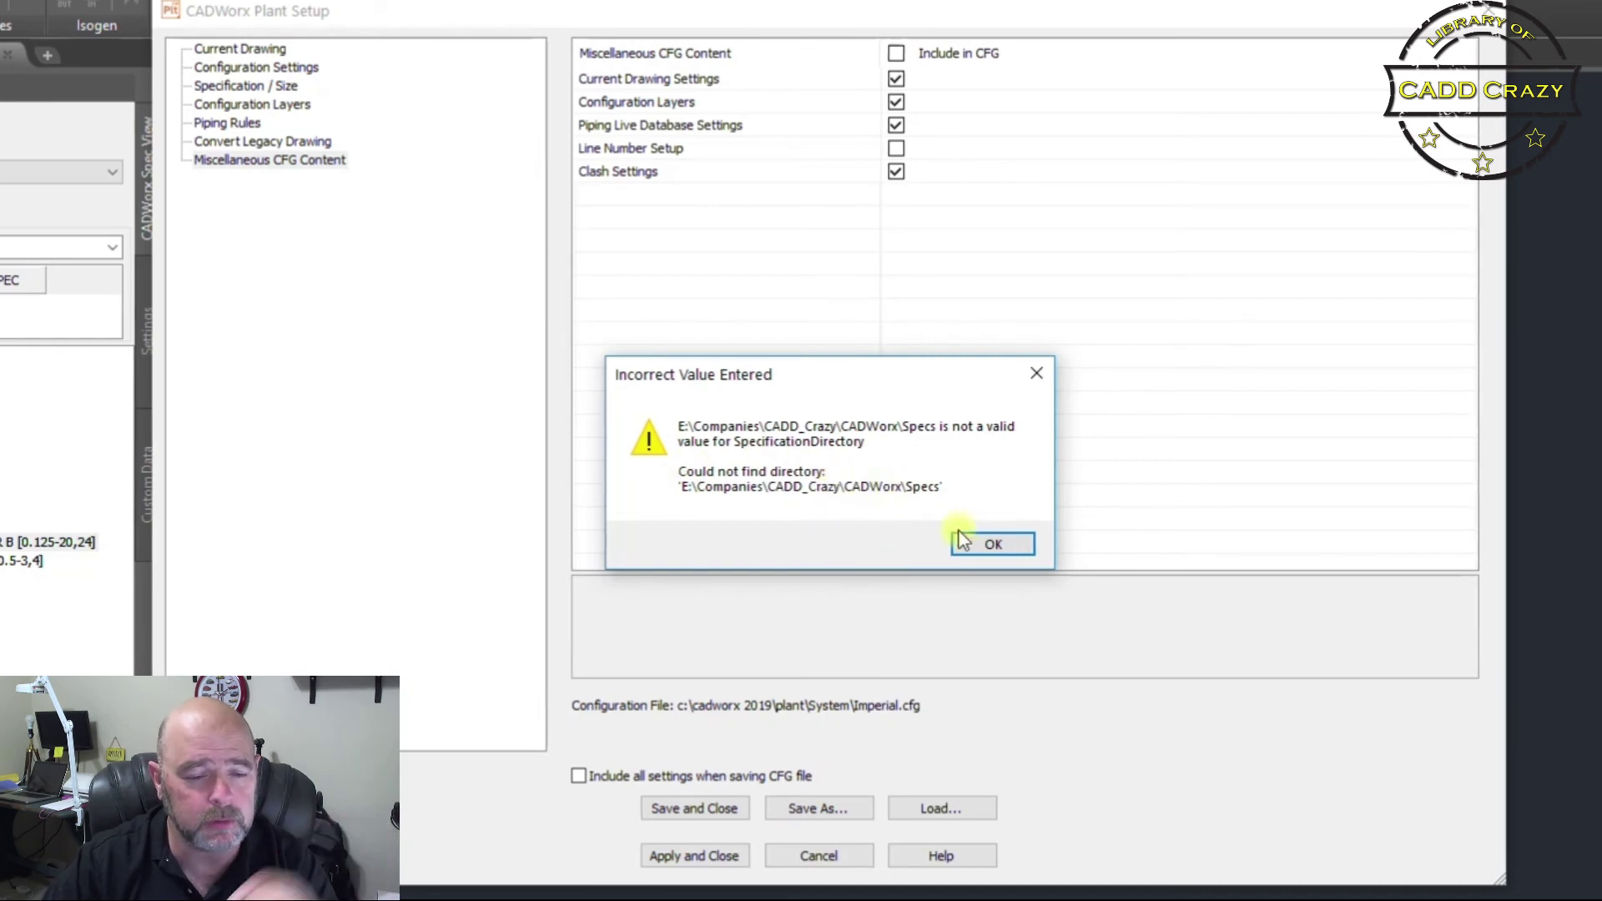
click(993, 547)
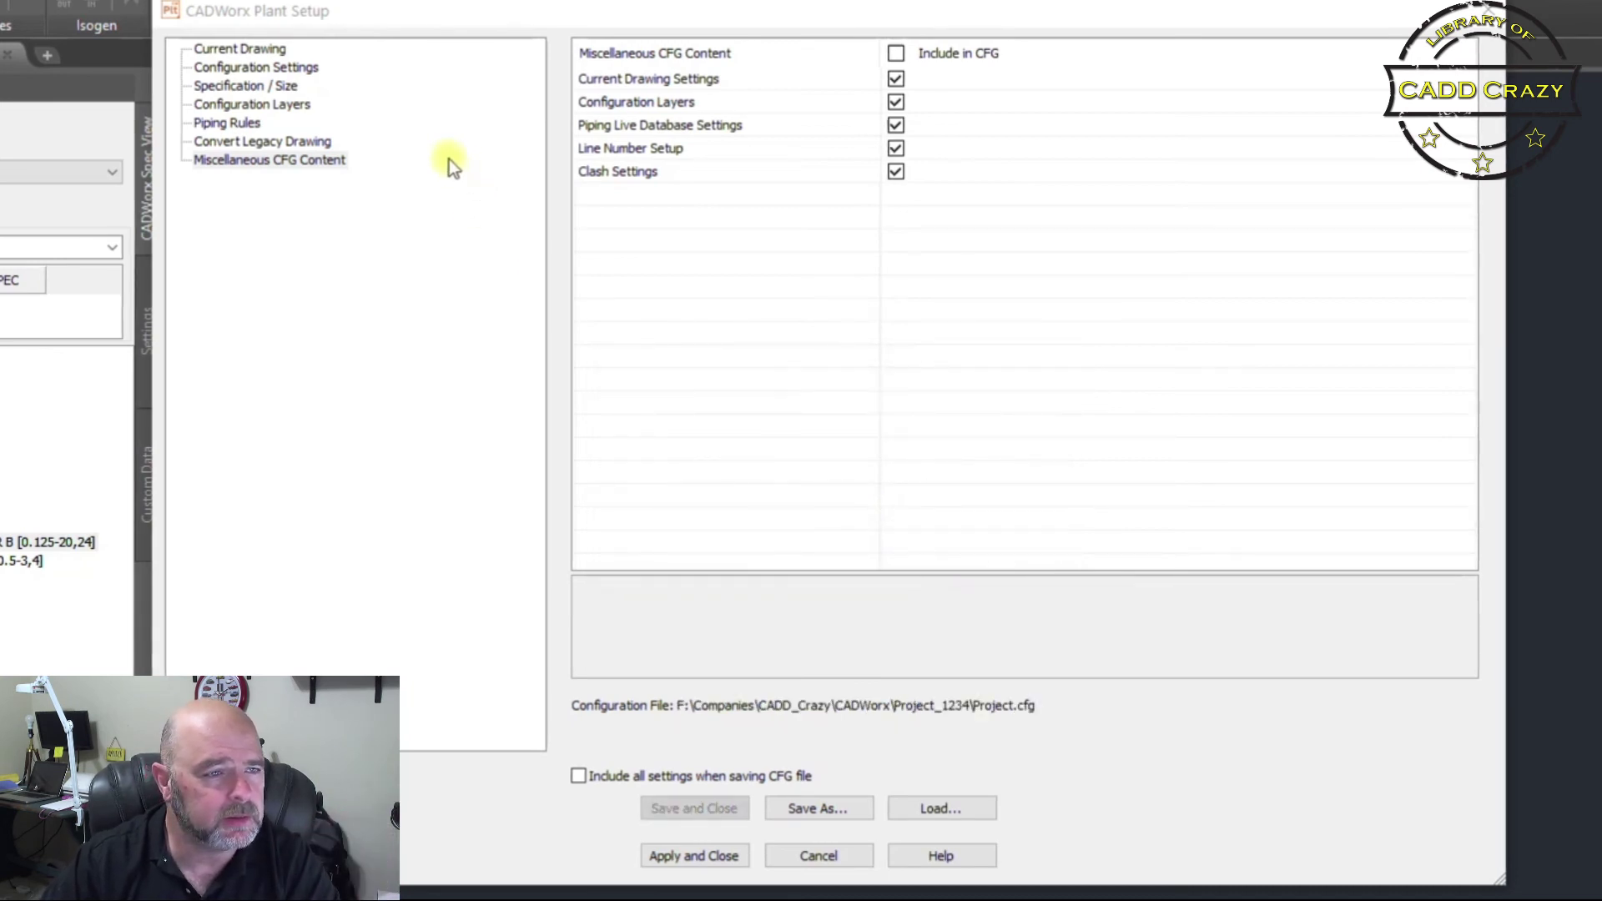
Set the SpecificationDirectory variable in the configuration settings to the folder F:\Companies\CADD_Crazy\CADWorx\Specs
click(287, 70)
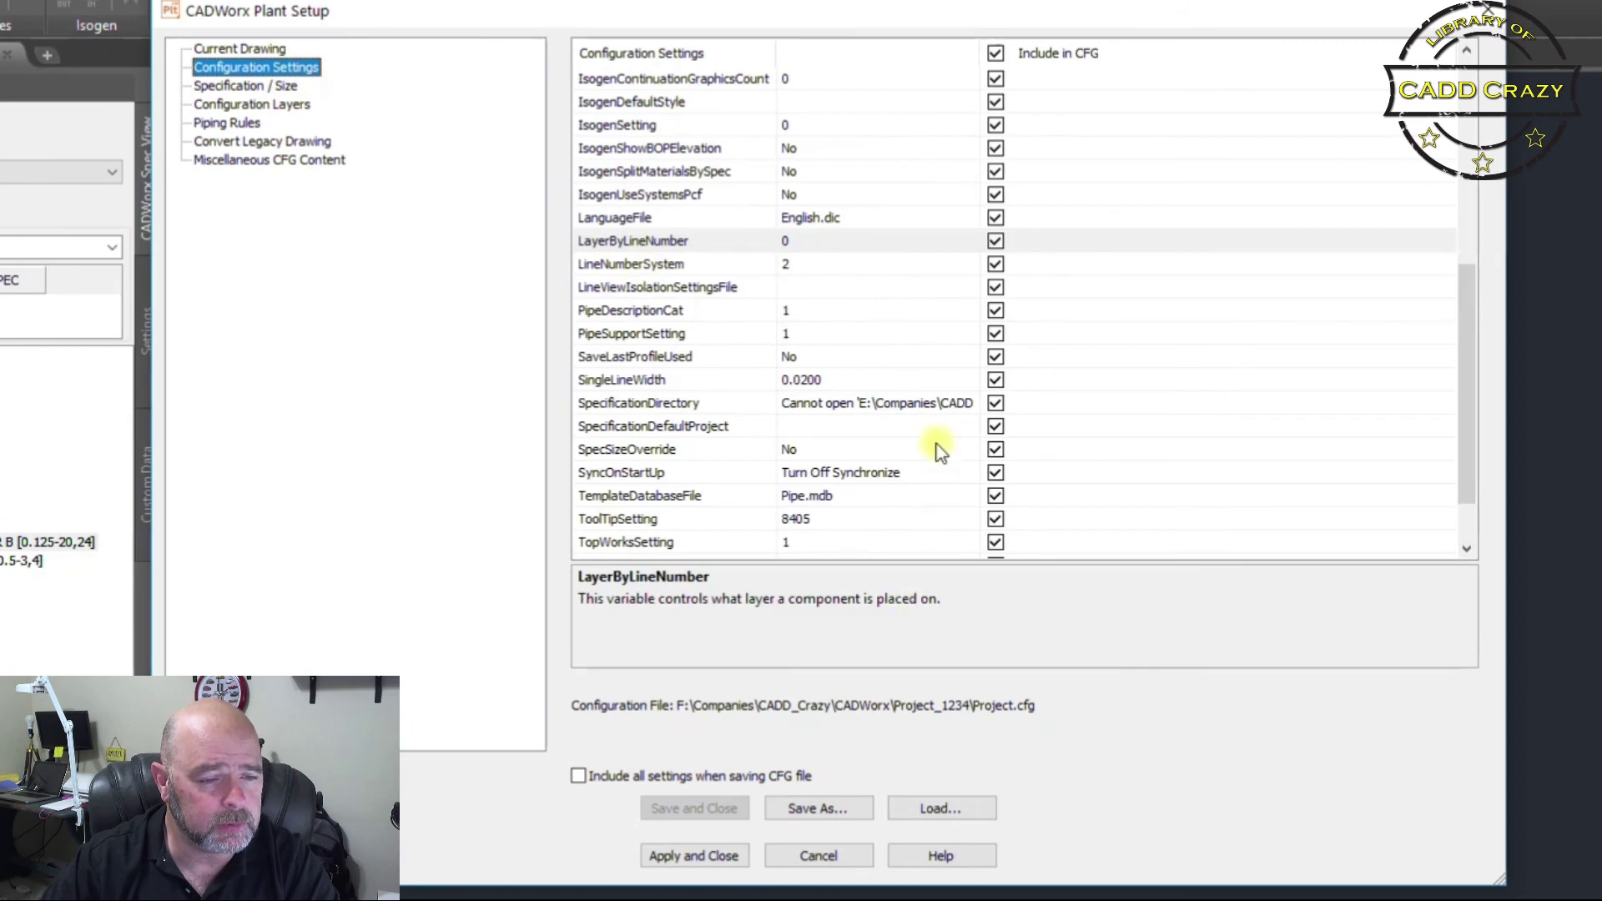
click(948, 404)
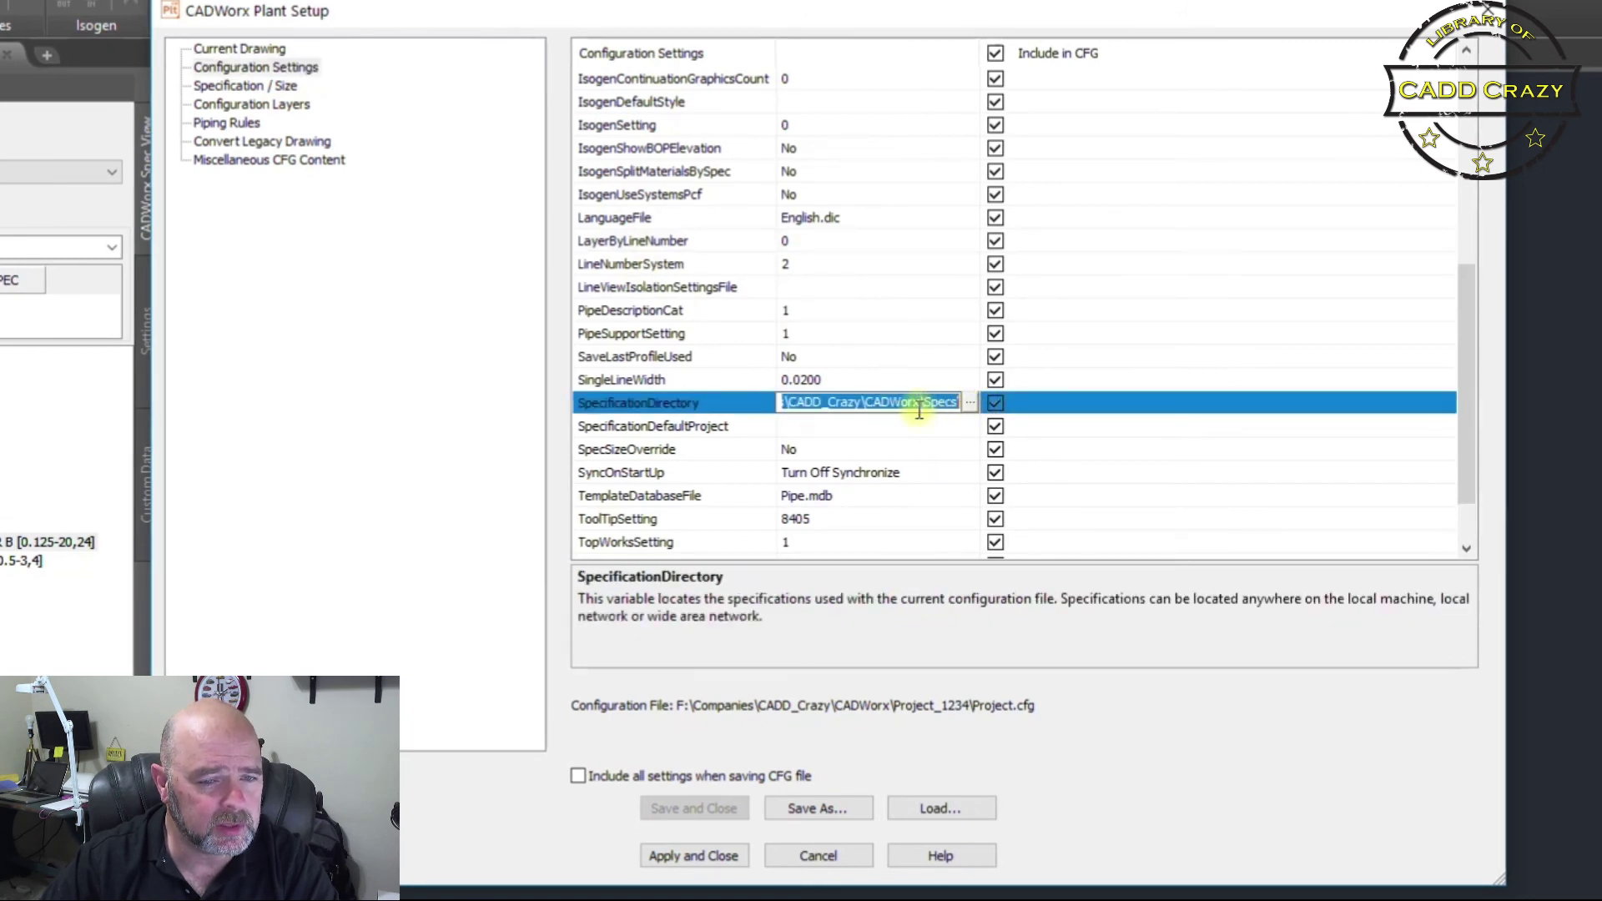
click(929, 474)
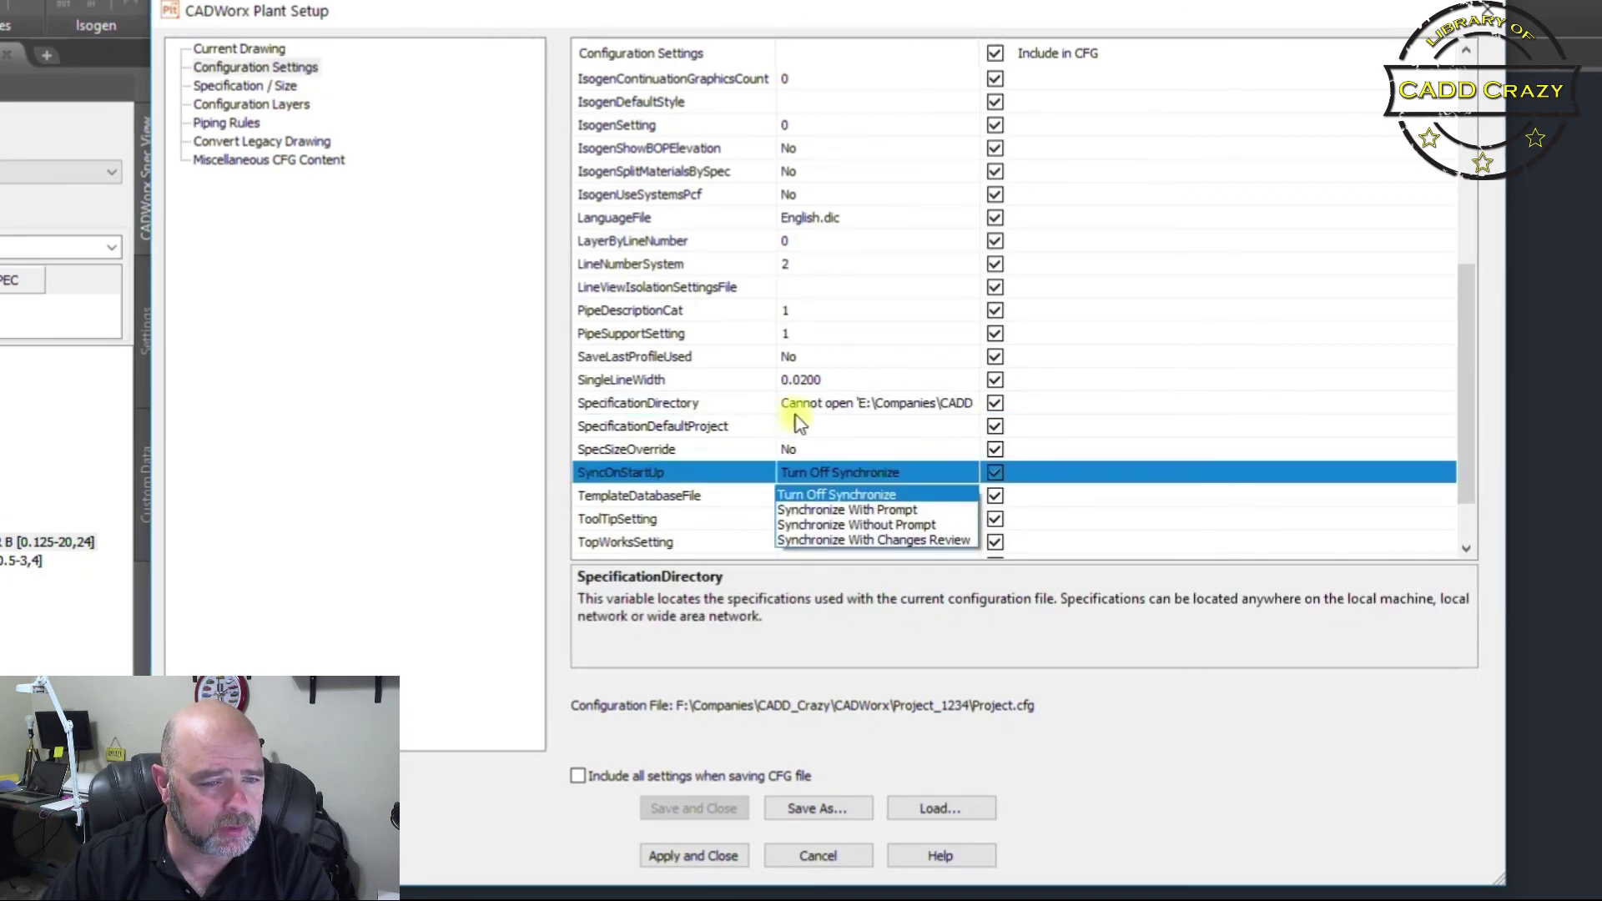
click(961, 408)
click(954, 405)
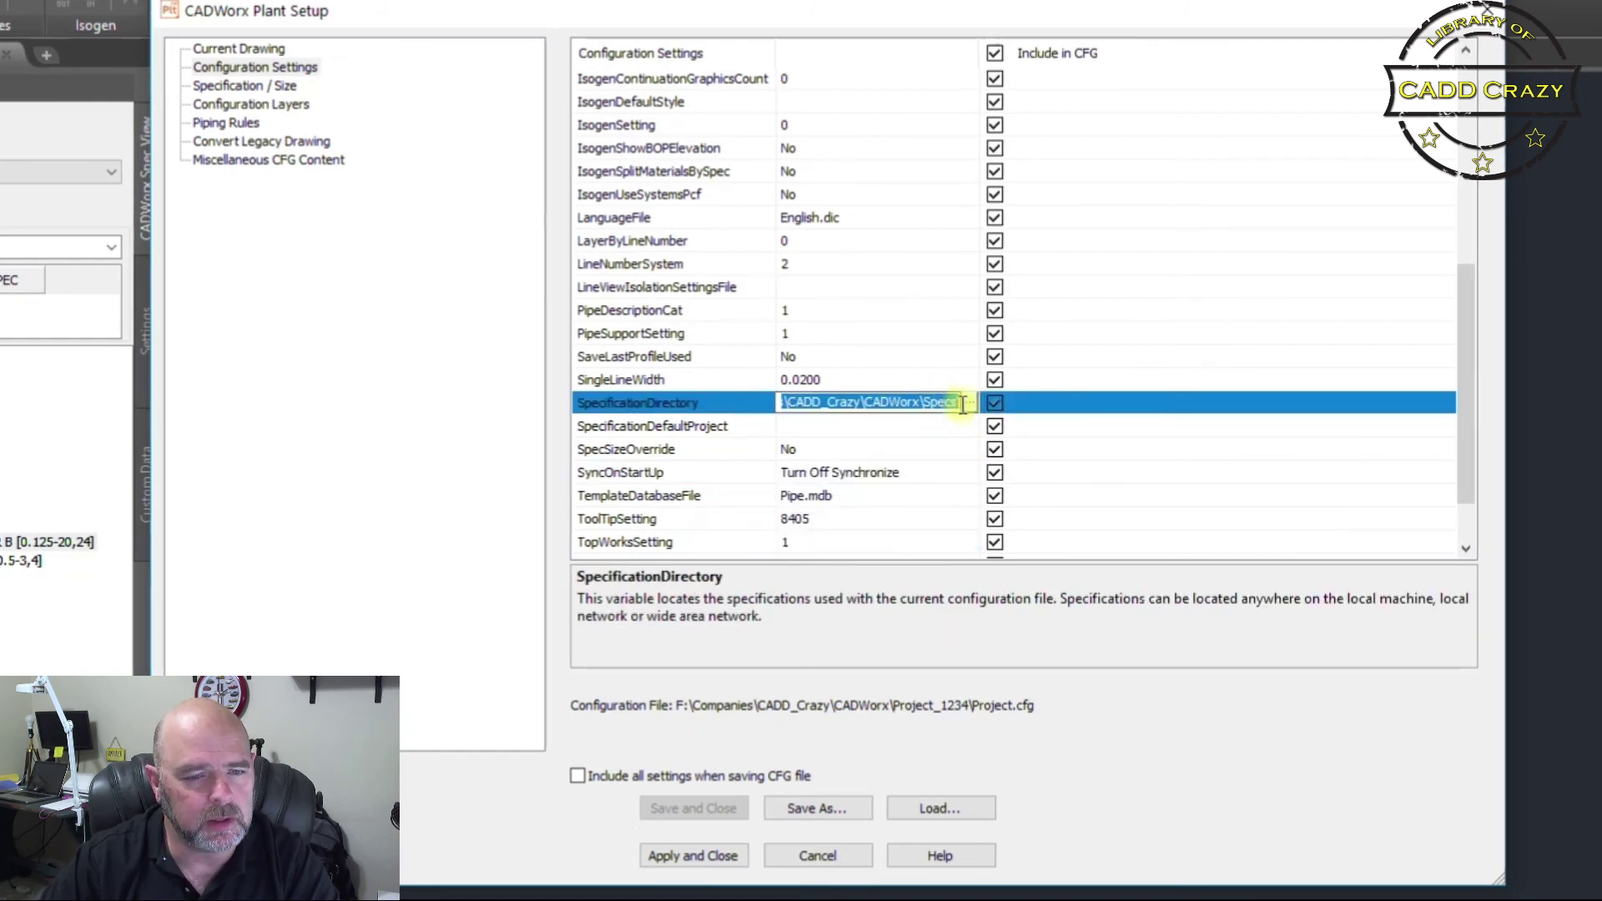
click(968, 403)
scroll(767, 461, down, 3)
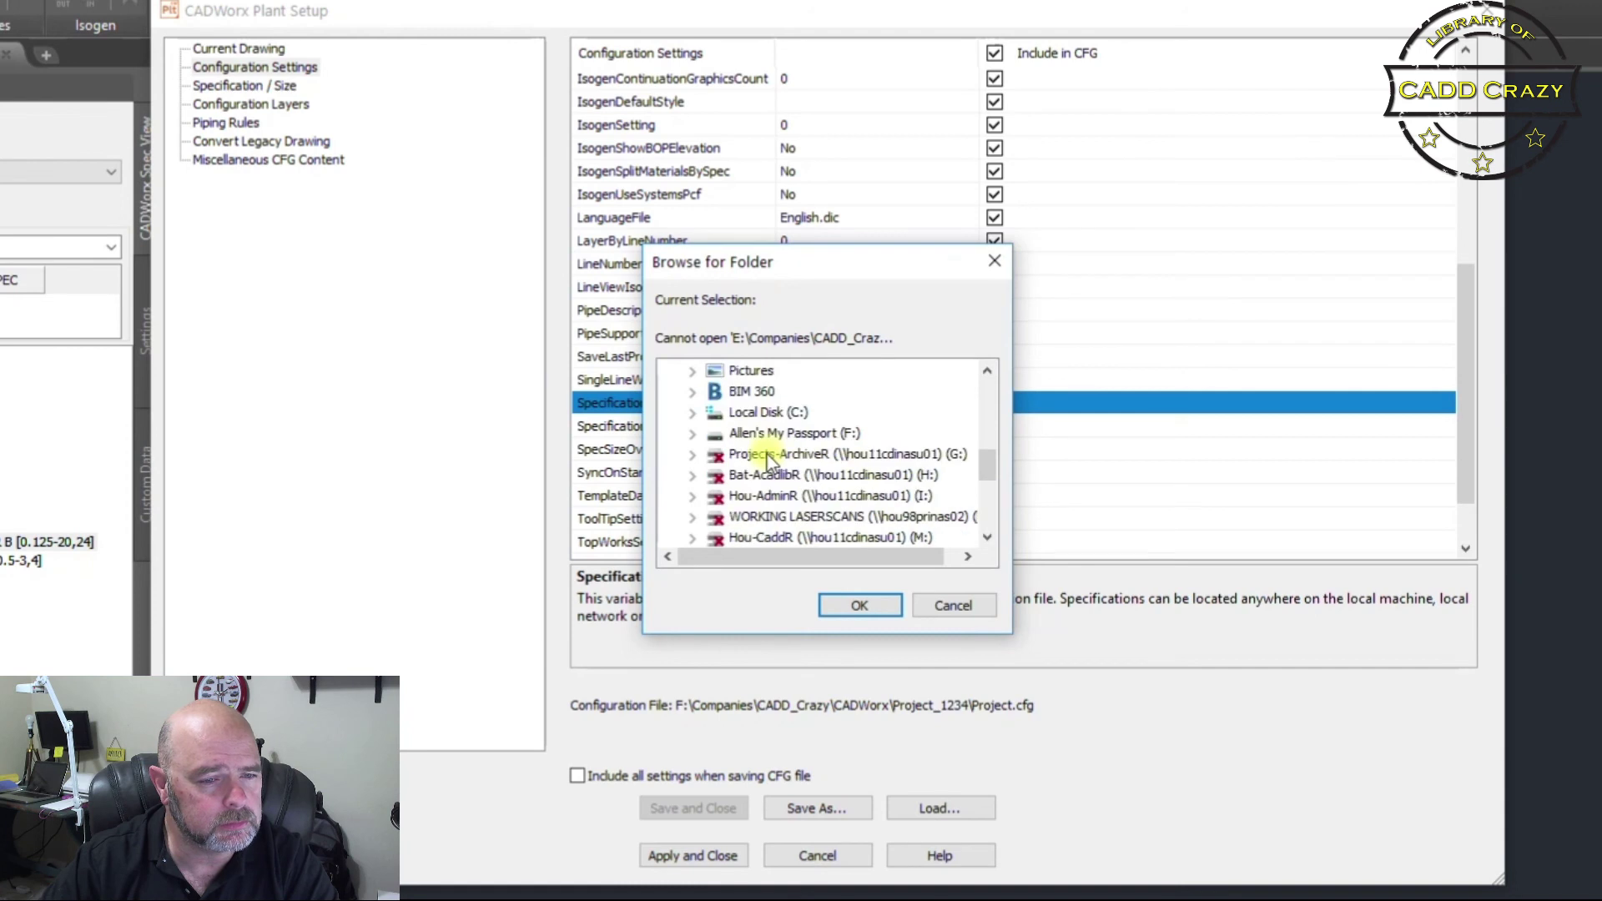
click(692, 433)
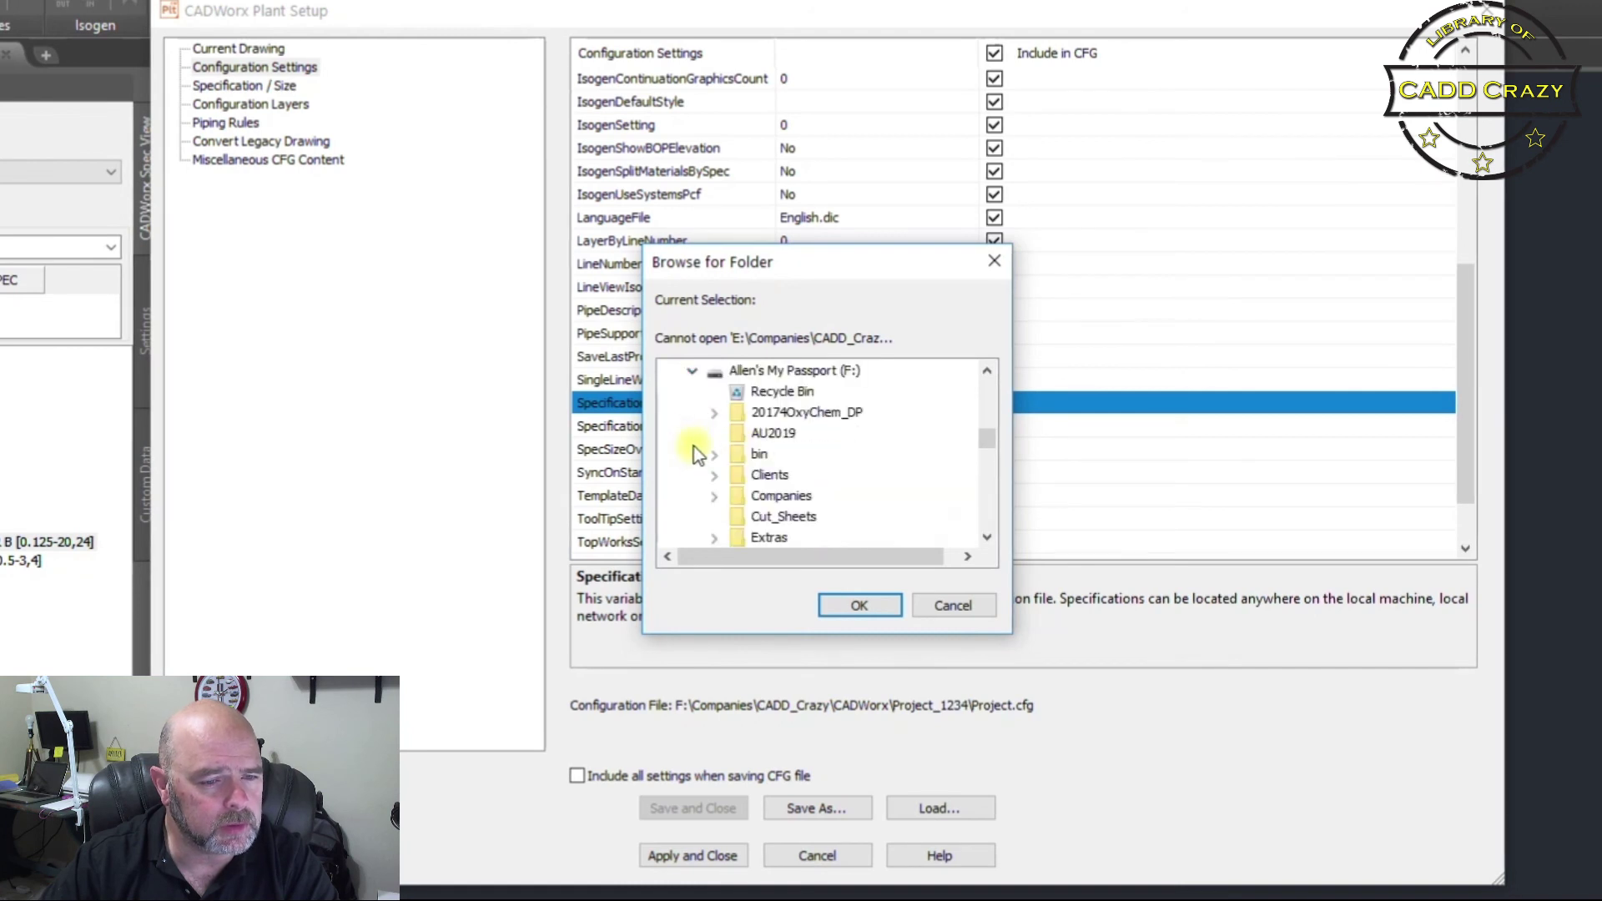
click(714, 474)
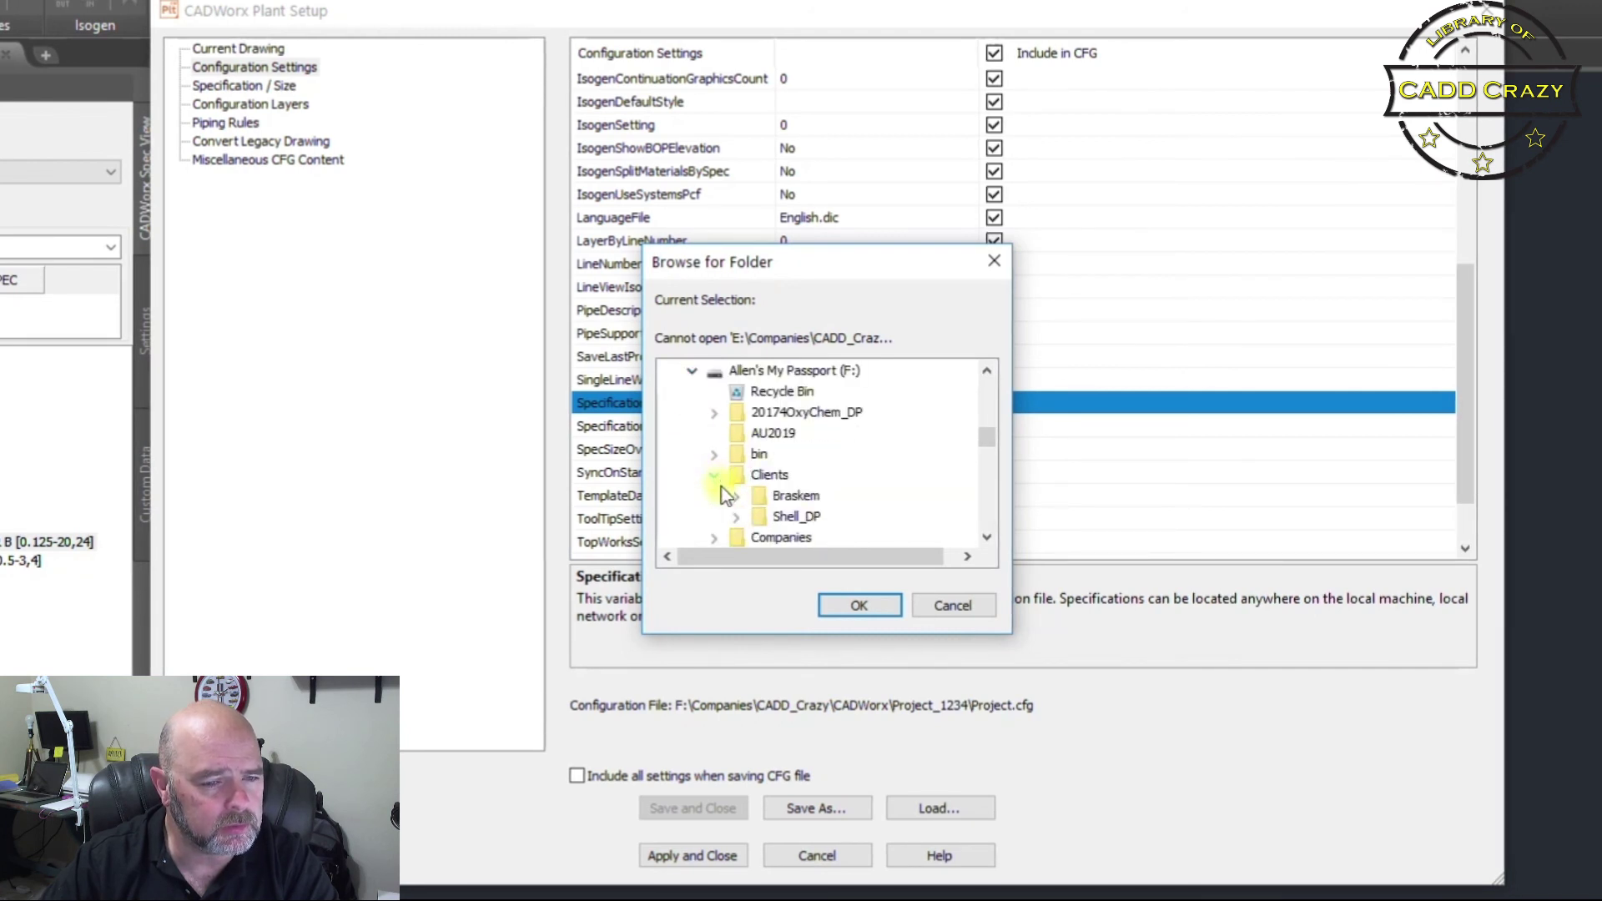
click(716, 475)
click(715, 496)
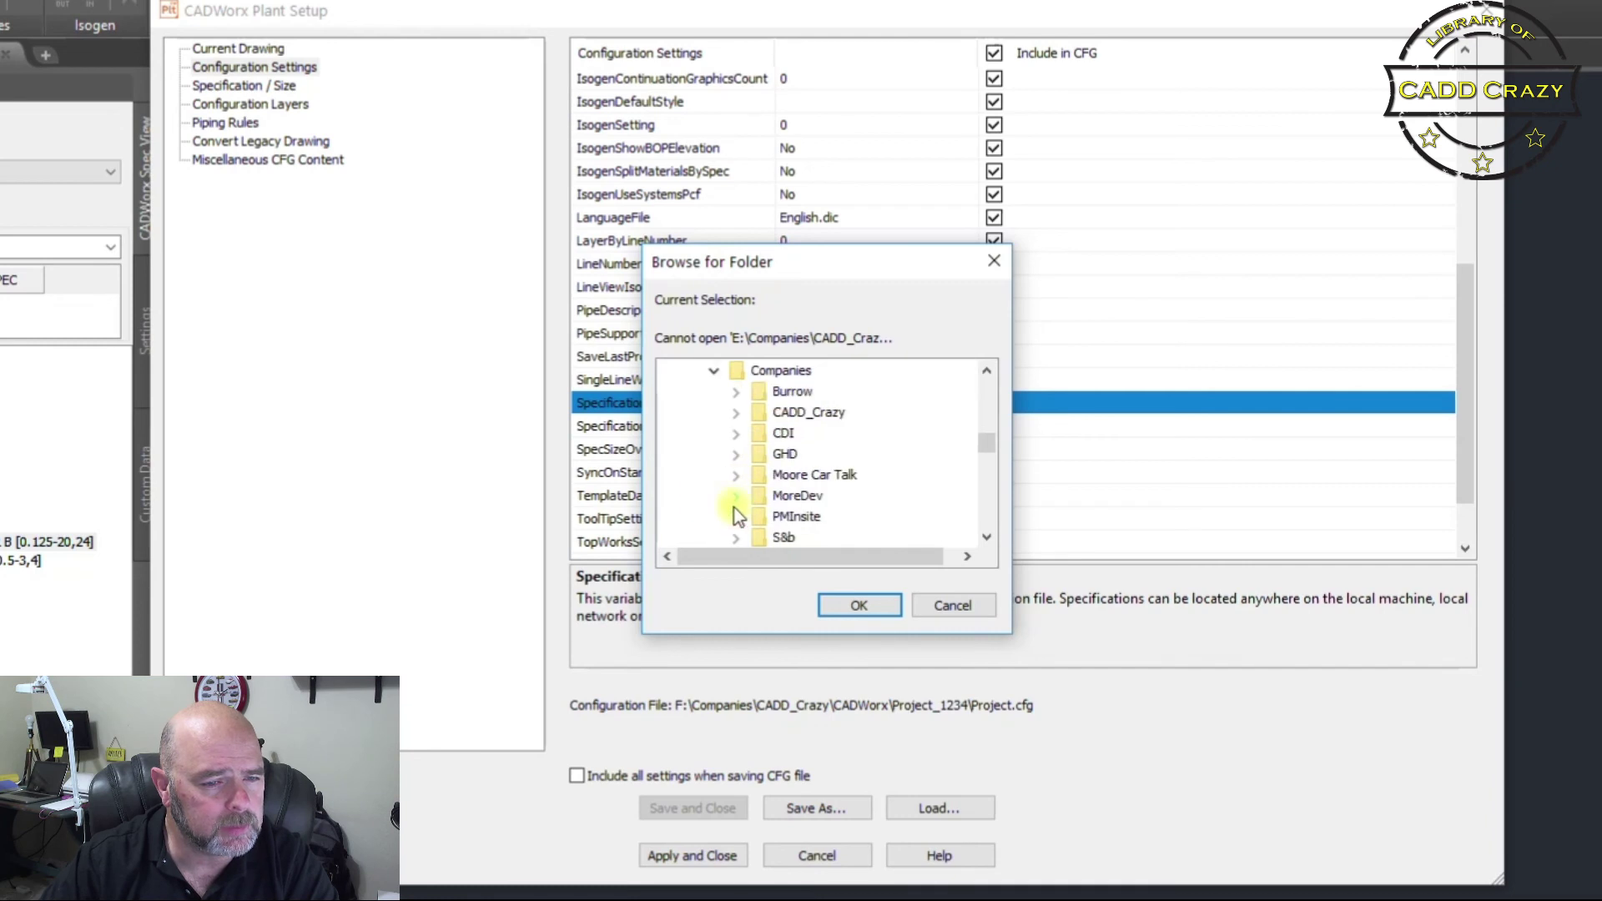
click(738, 413)
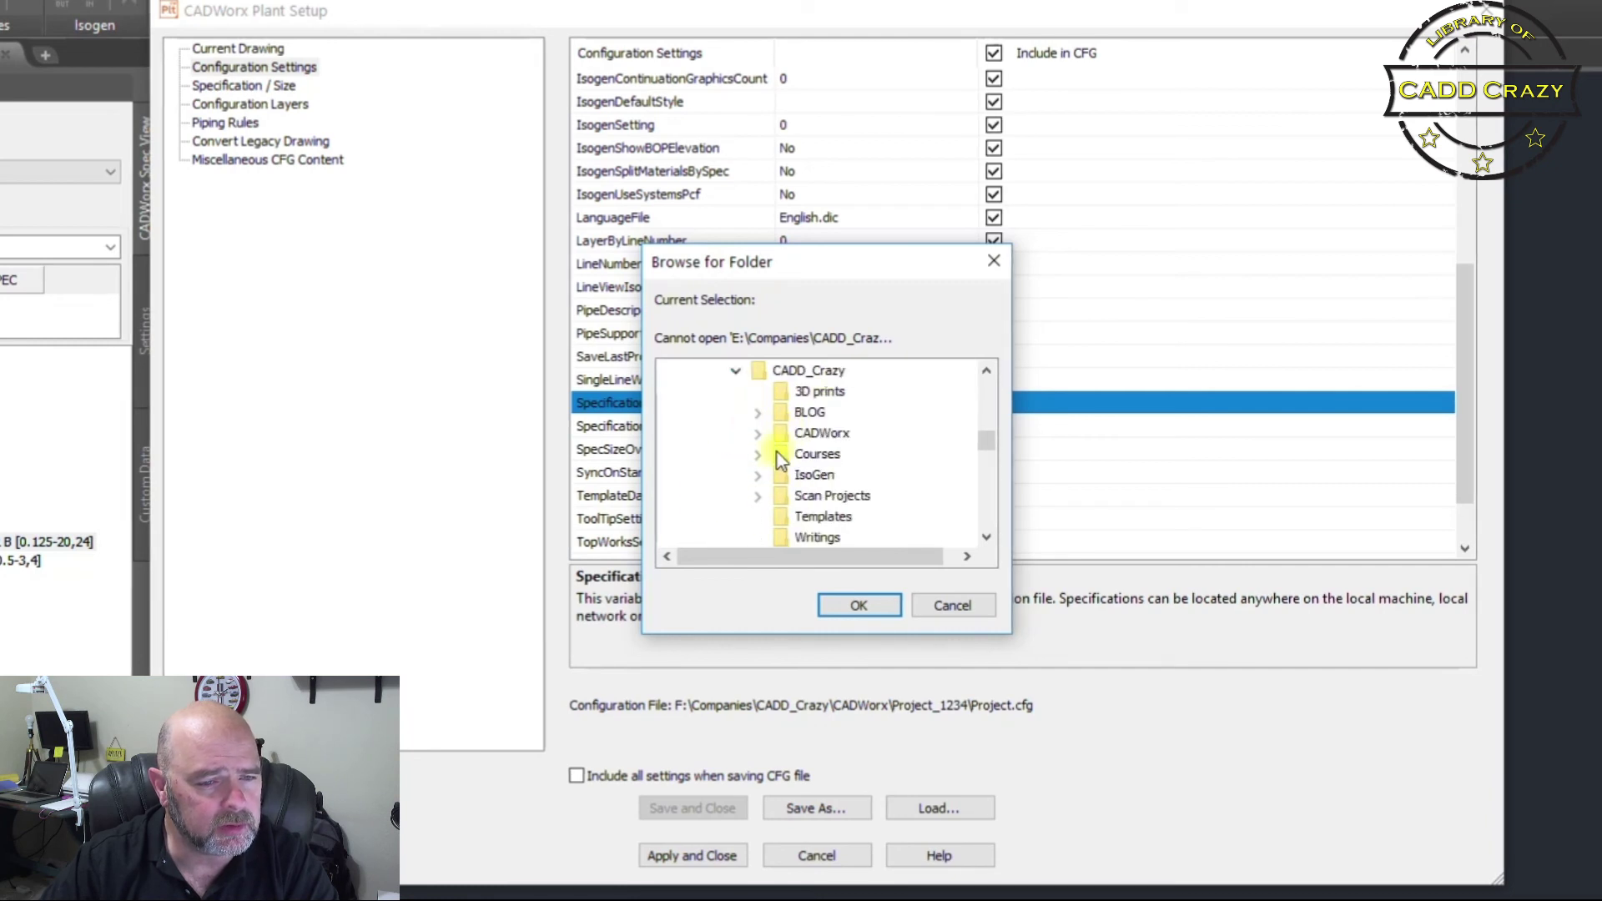
click(756, 433)
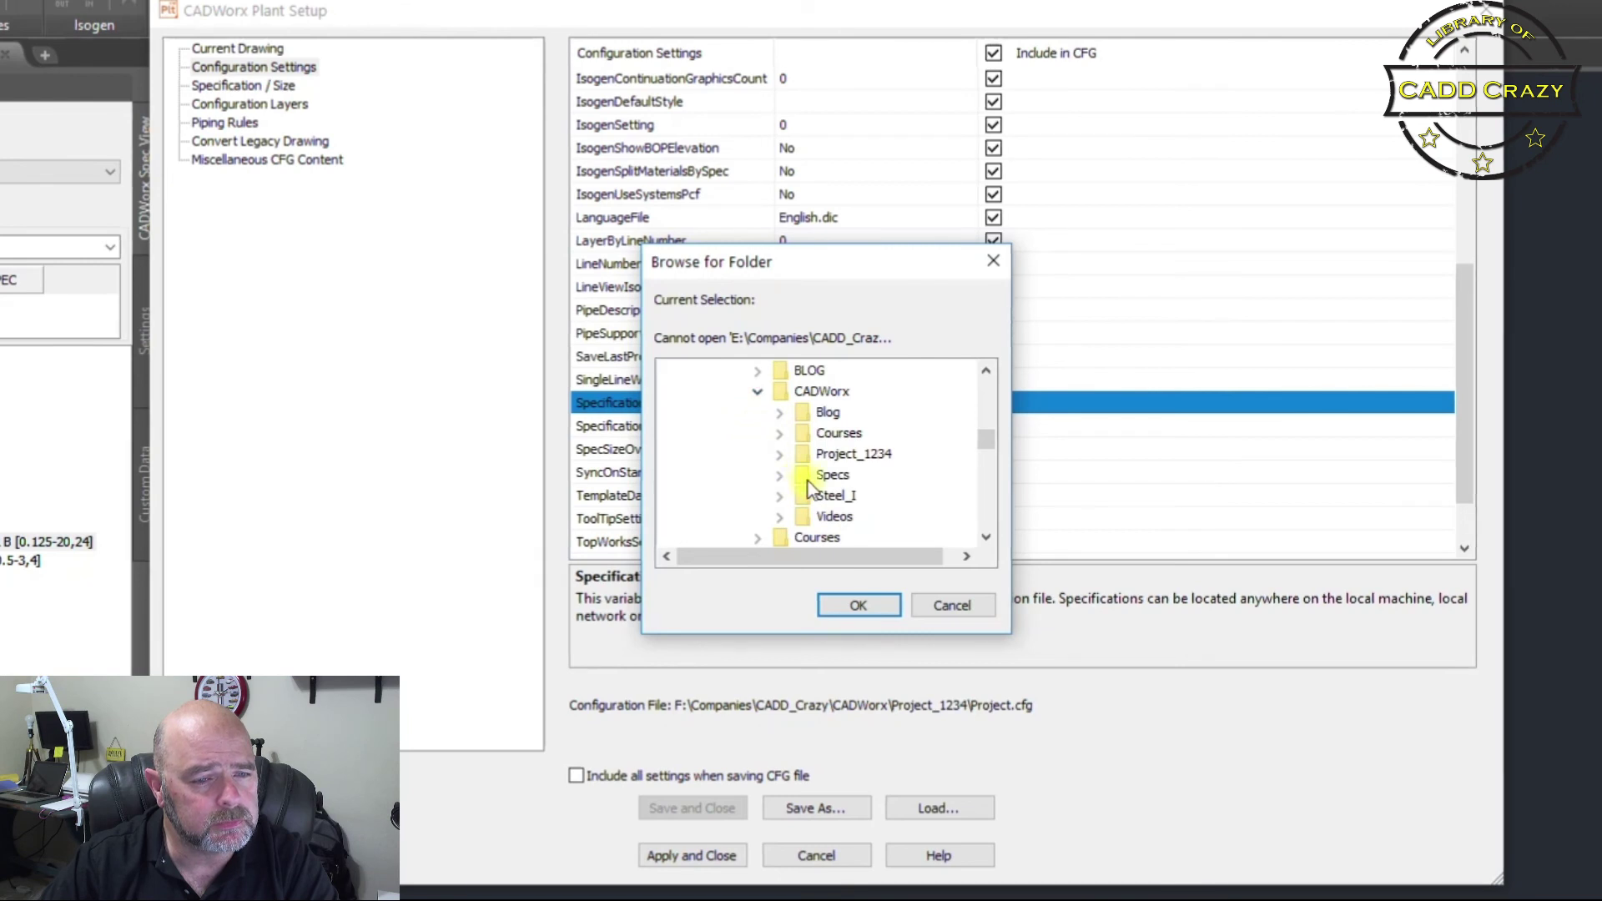
click(826, 475)
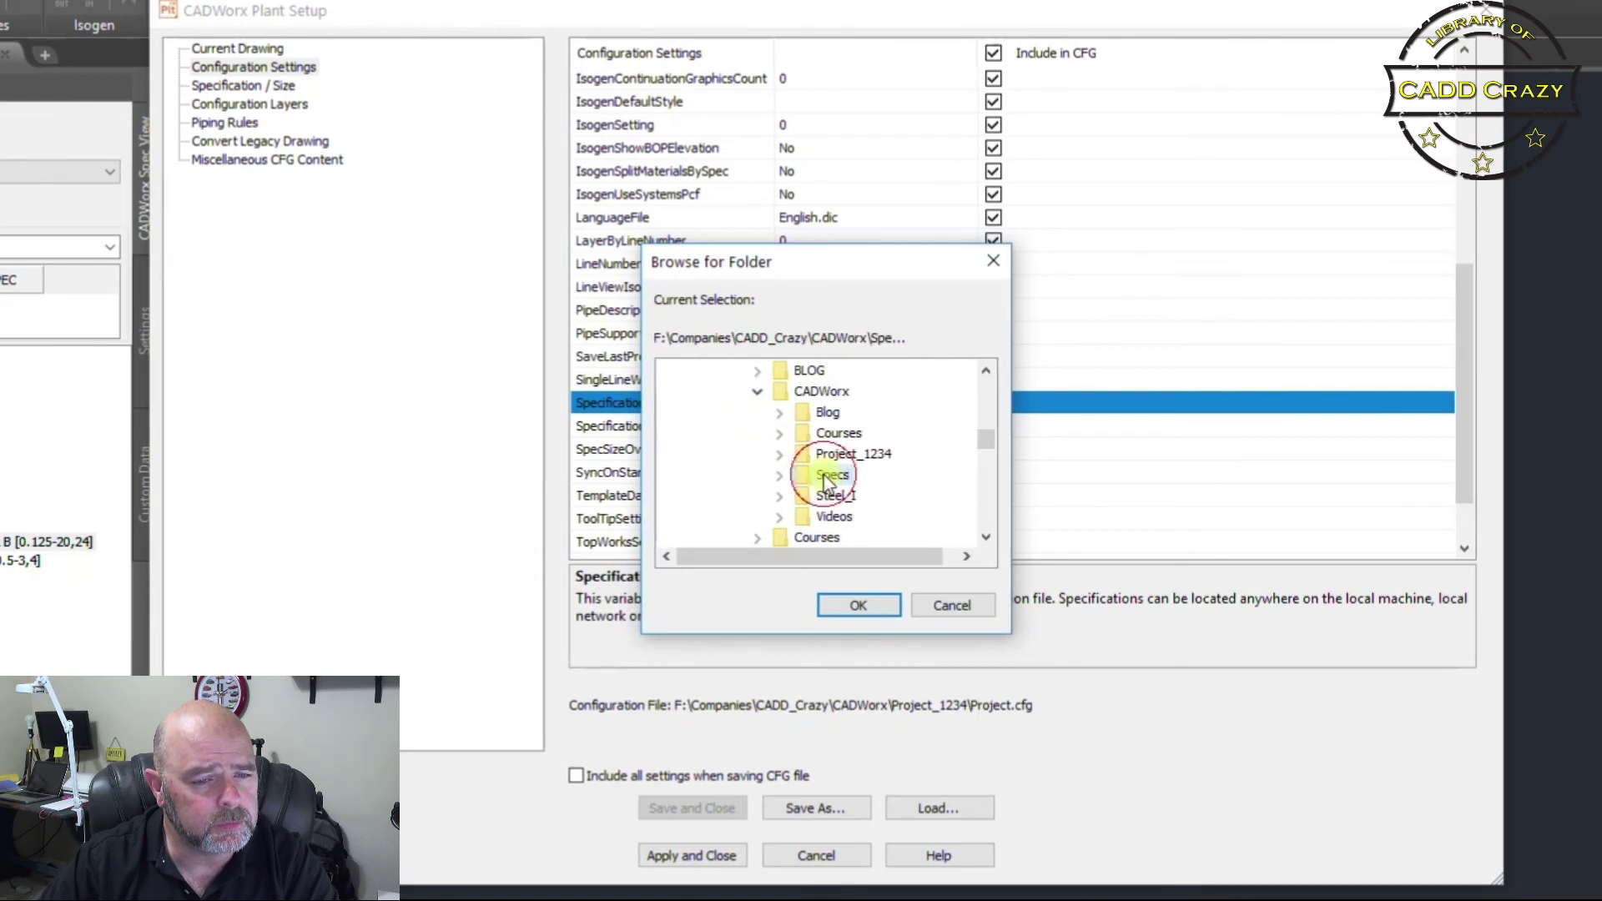
click(865, 608)
Set the SpecificationDefaultProject variable to CADD_Crazy_Project.prj from the Specs folder
click(942, 427)
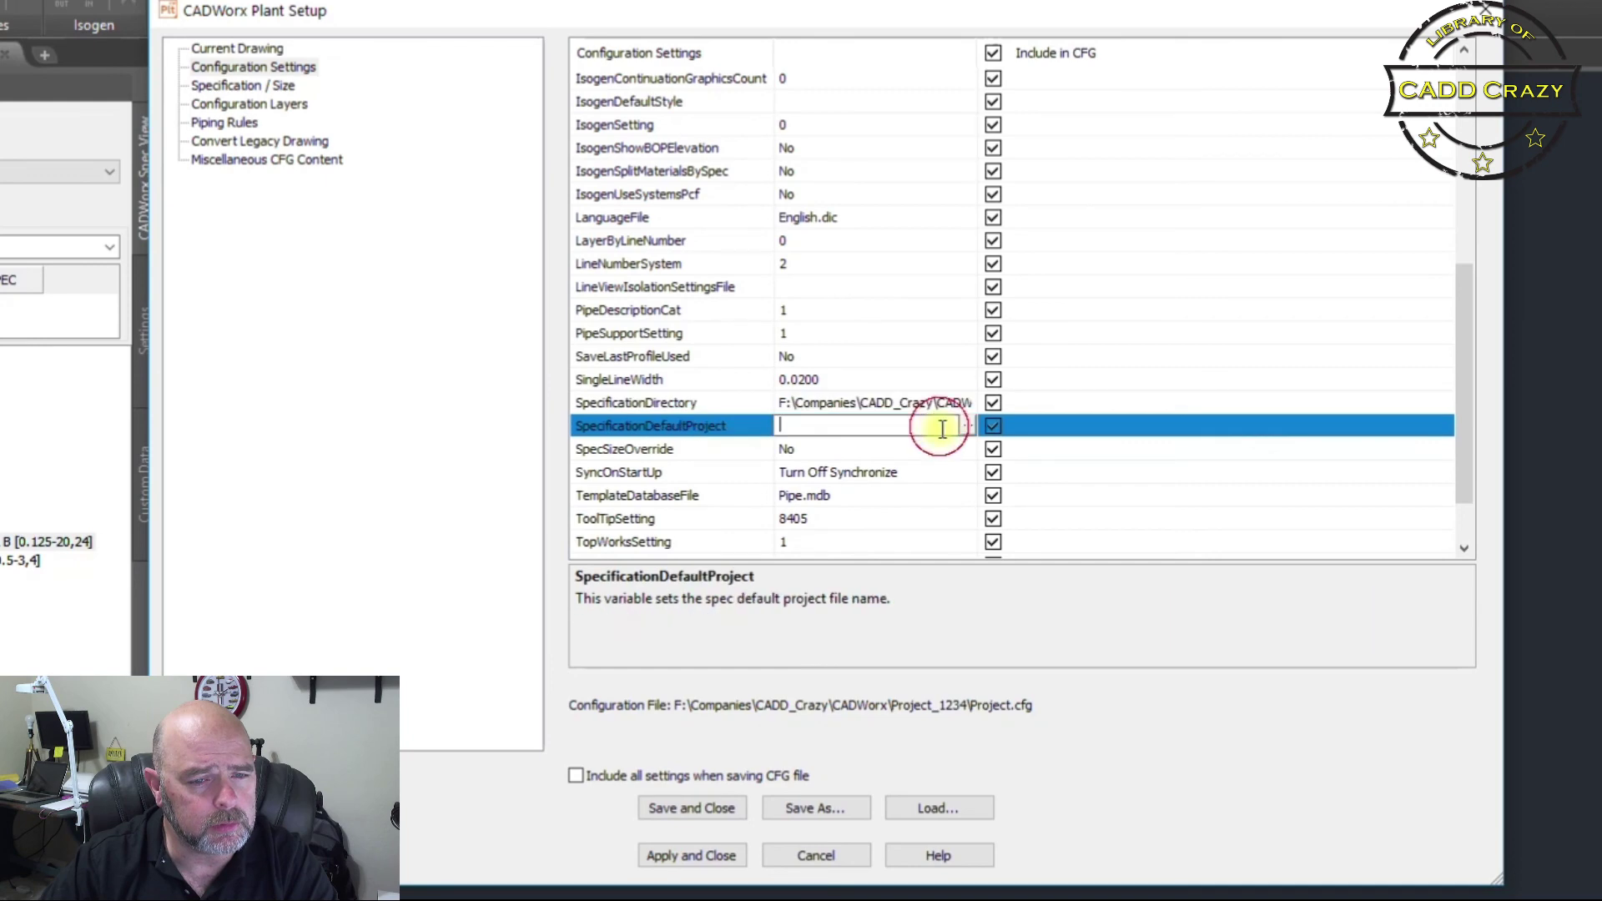
click(966, 426)
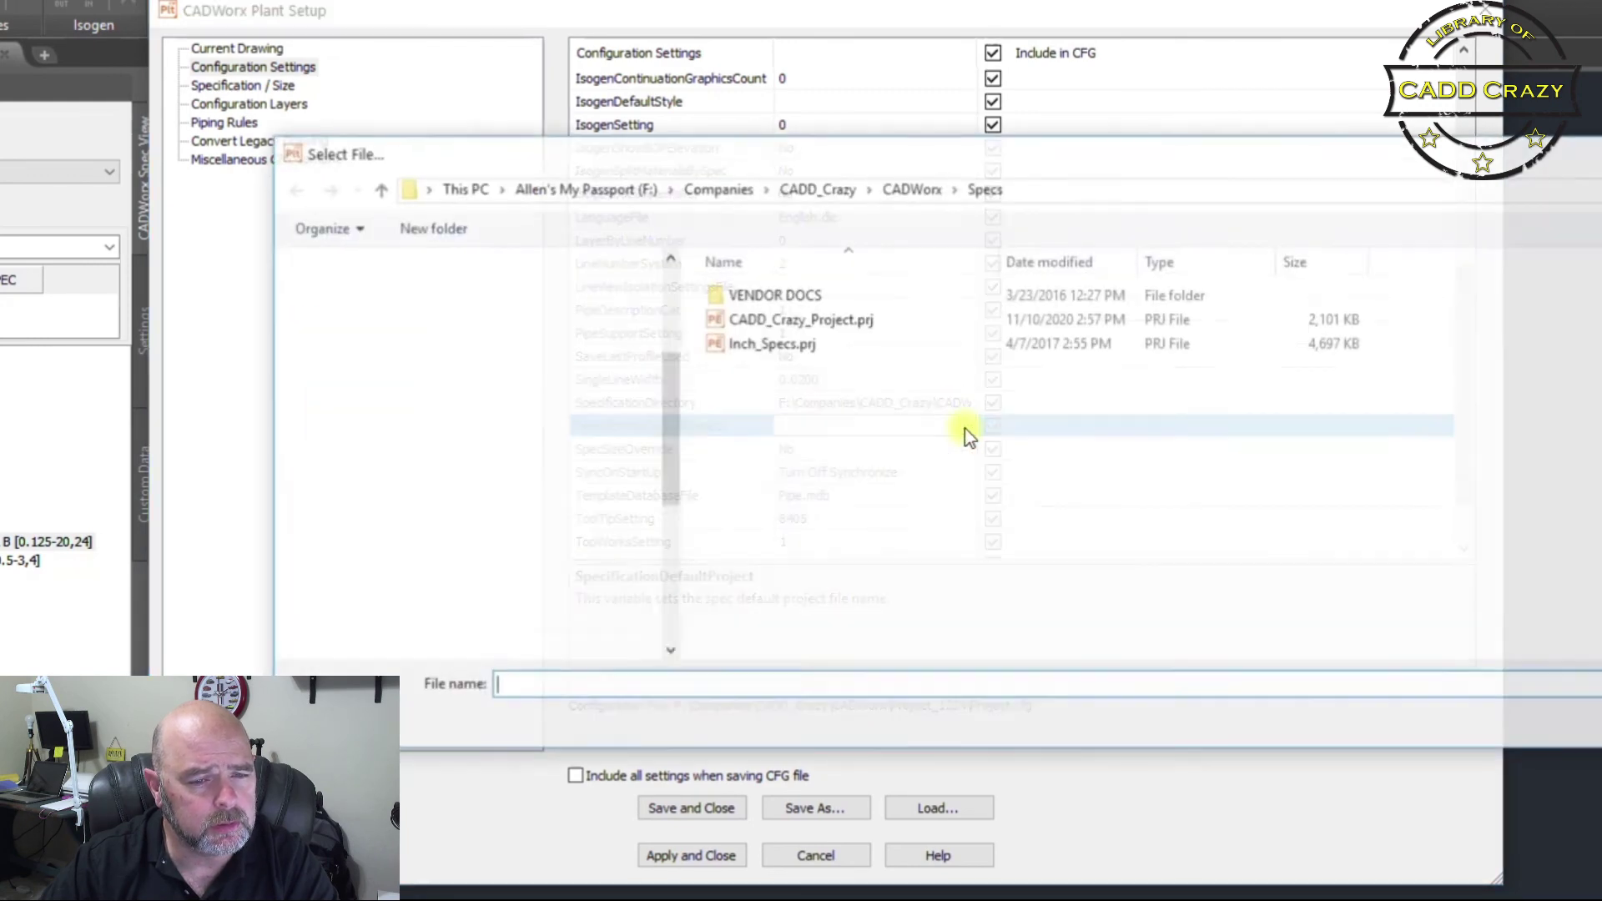
click(784, 324)
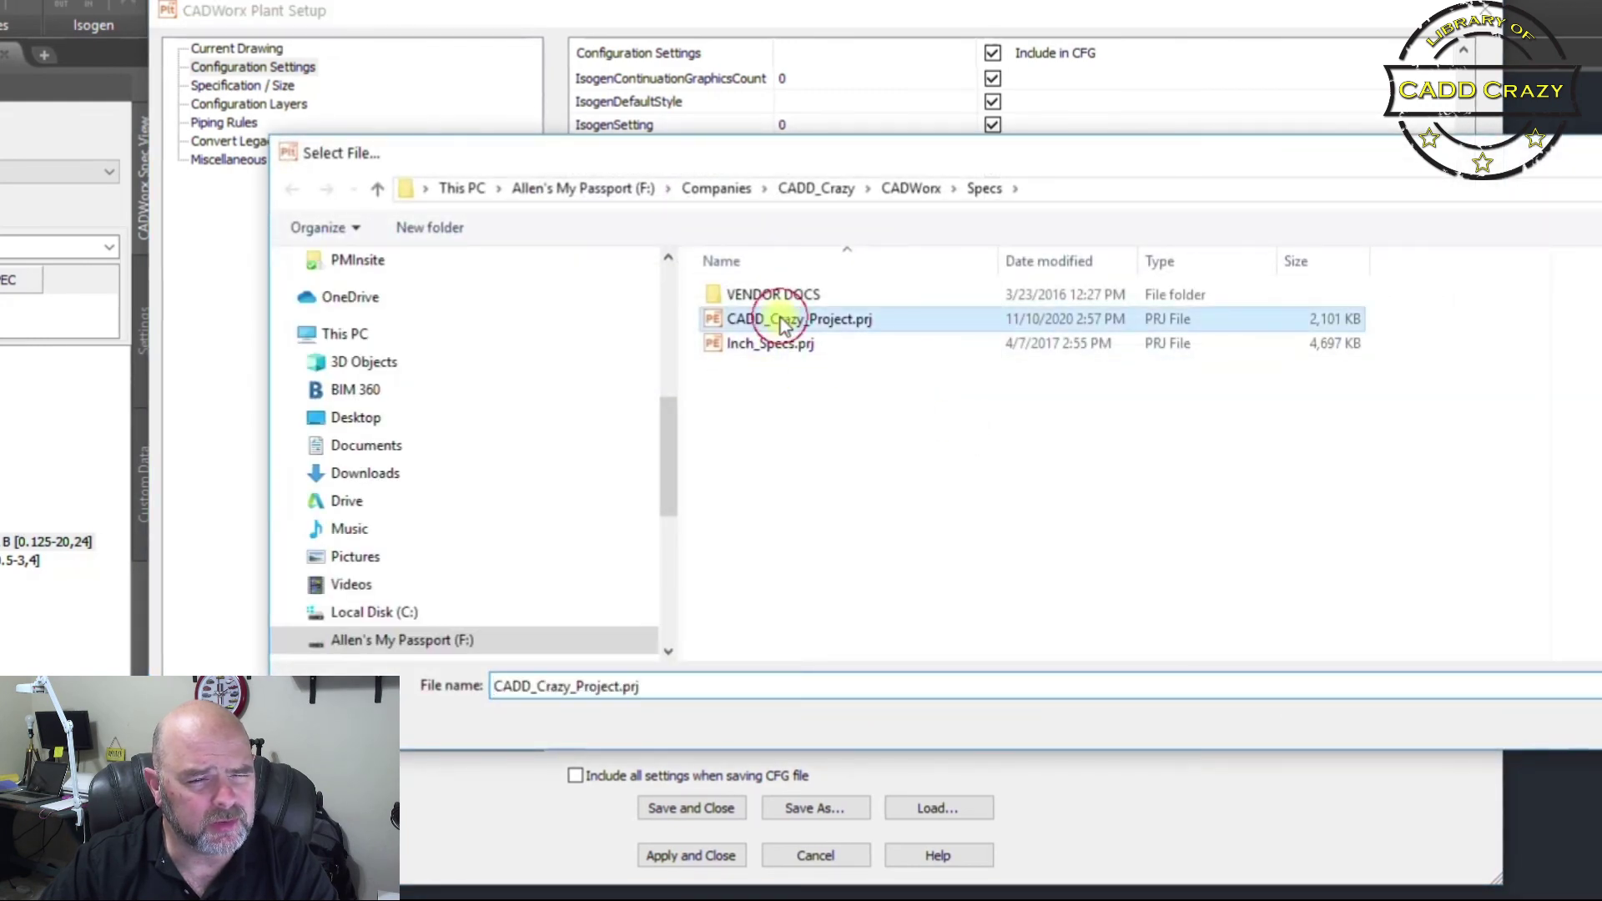
click(1594, 689)
key(Return)
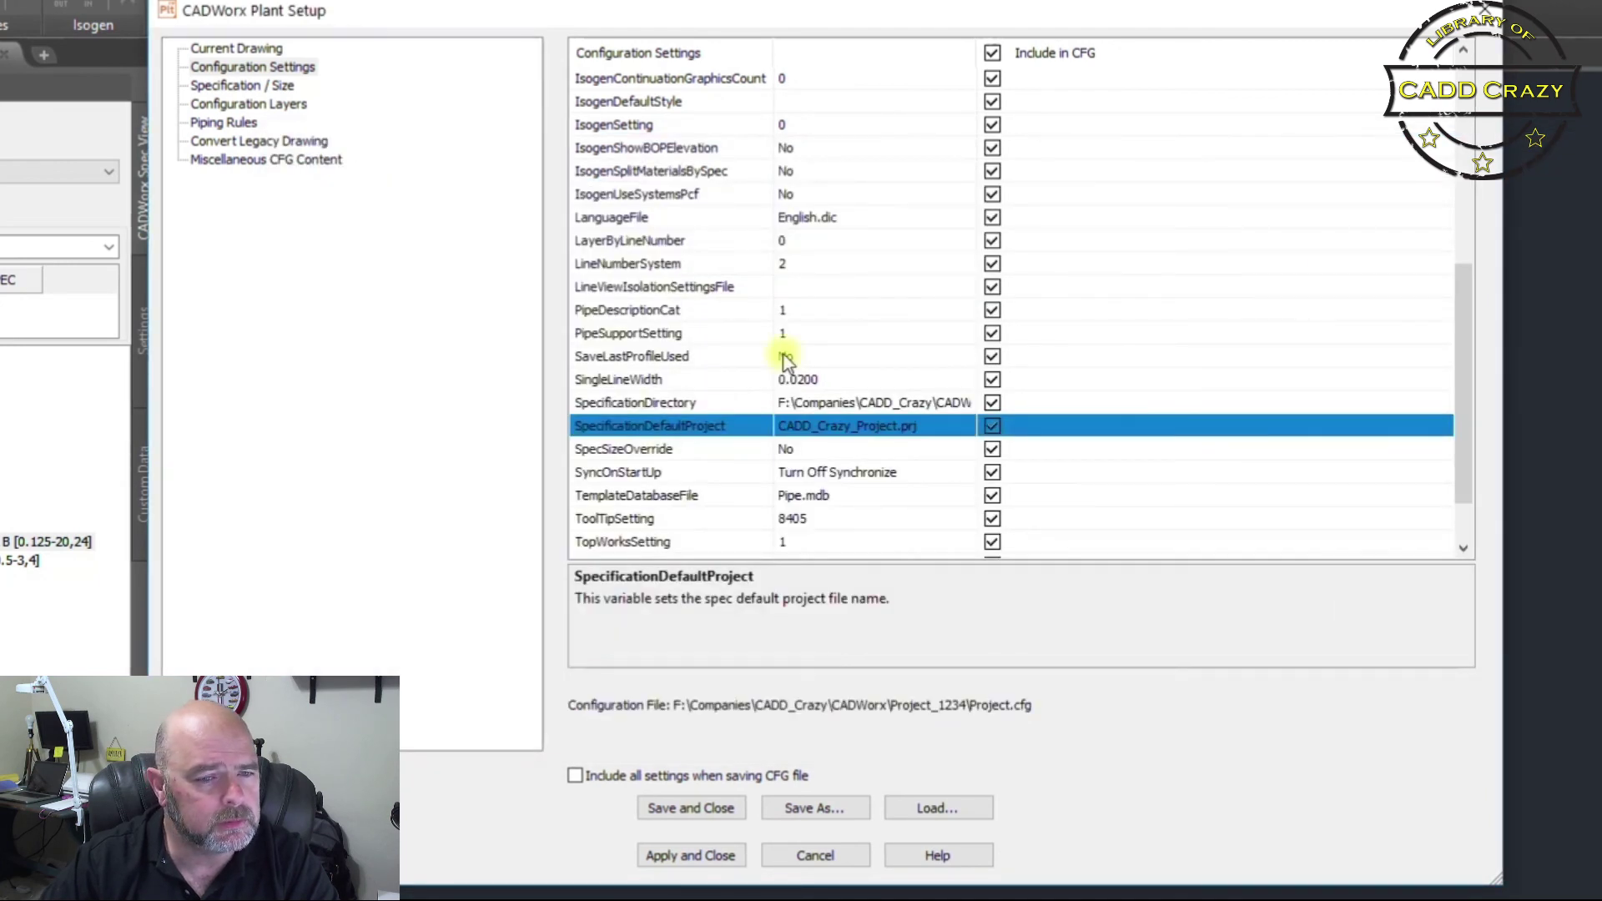
Choose specification CS 150 with main size 4" and reduction size 3", save the setup, and check the specifications offered in the Spec View
click(264, 85)
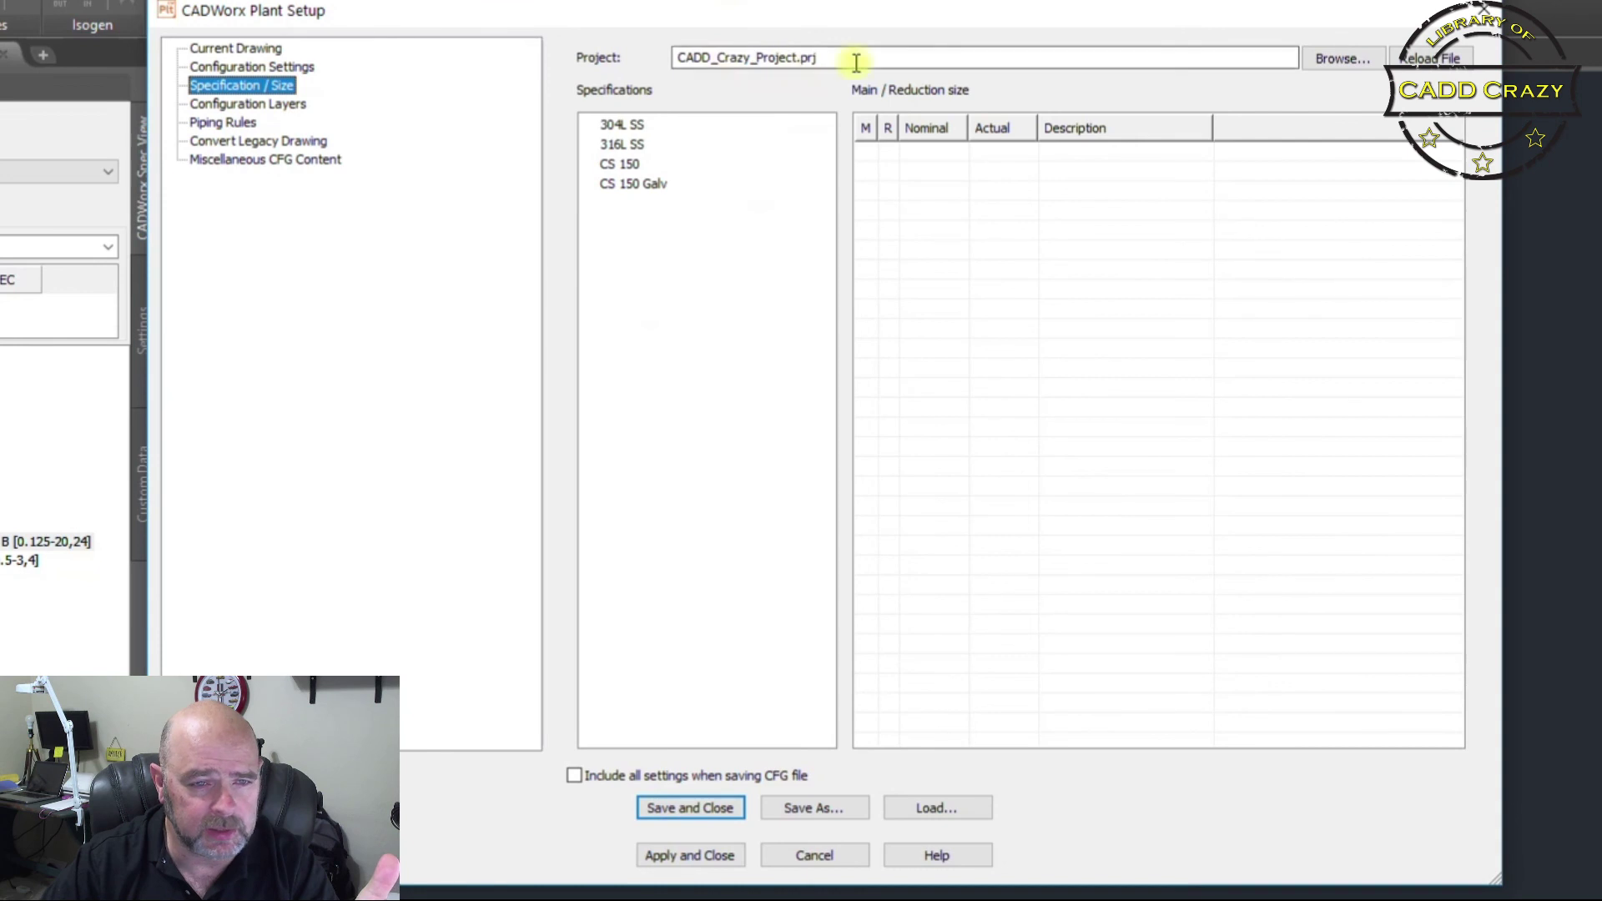
click(609, 164)
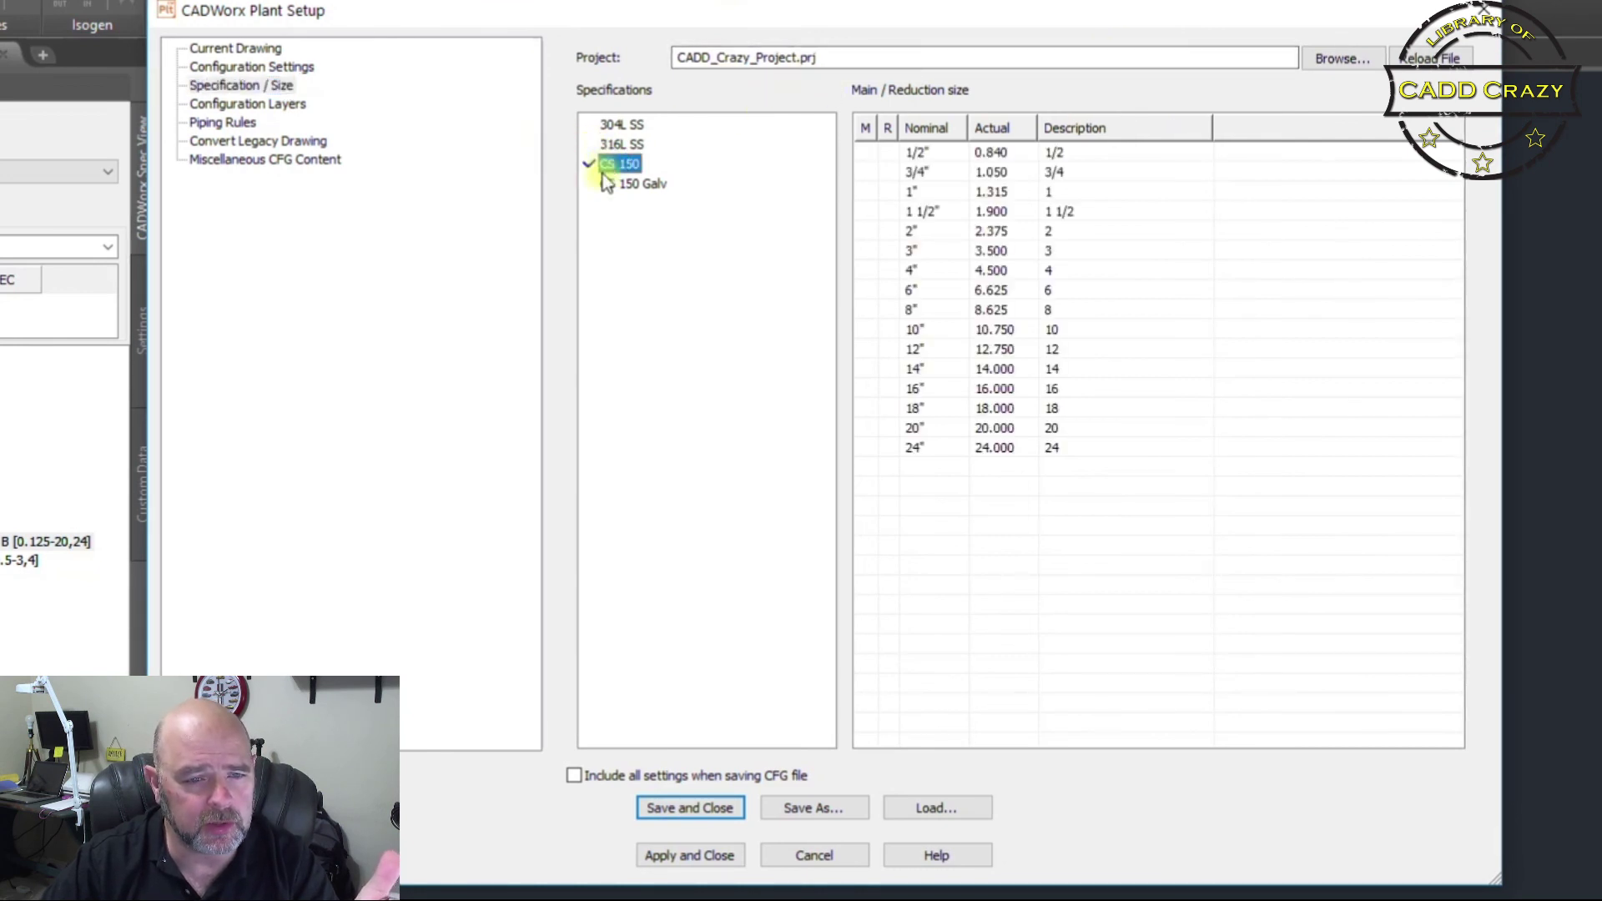
click(869, 270)
click(887, 251)
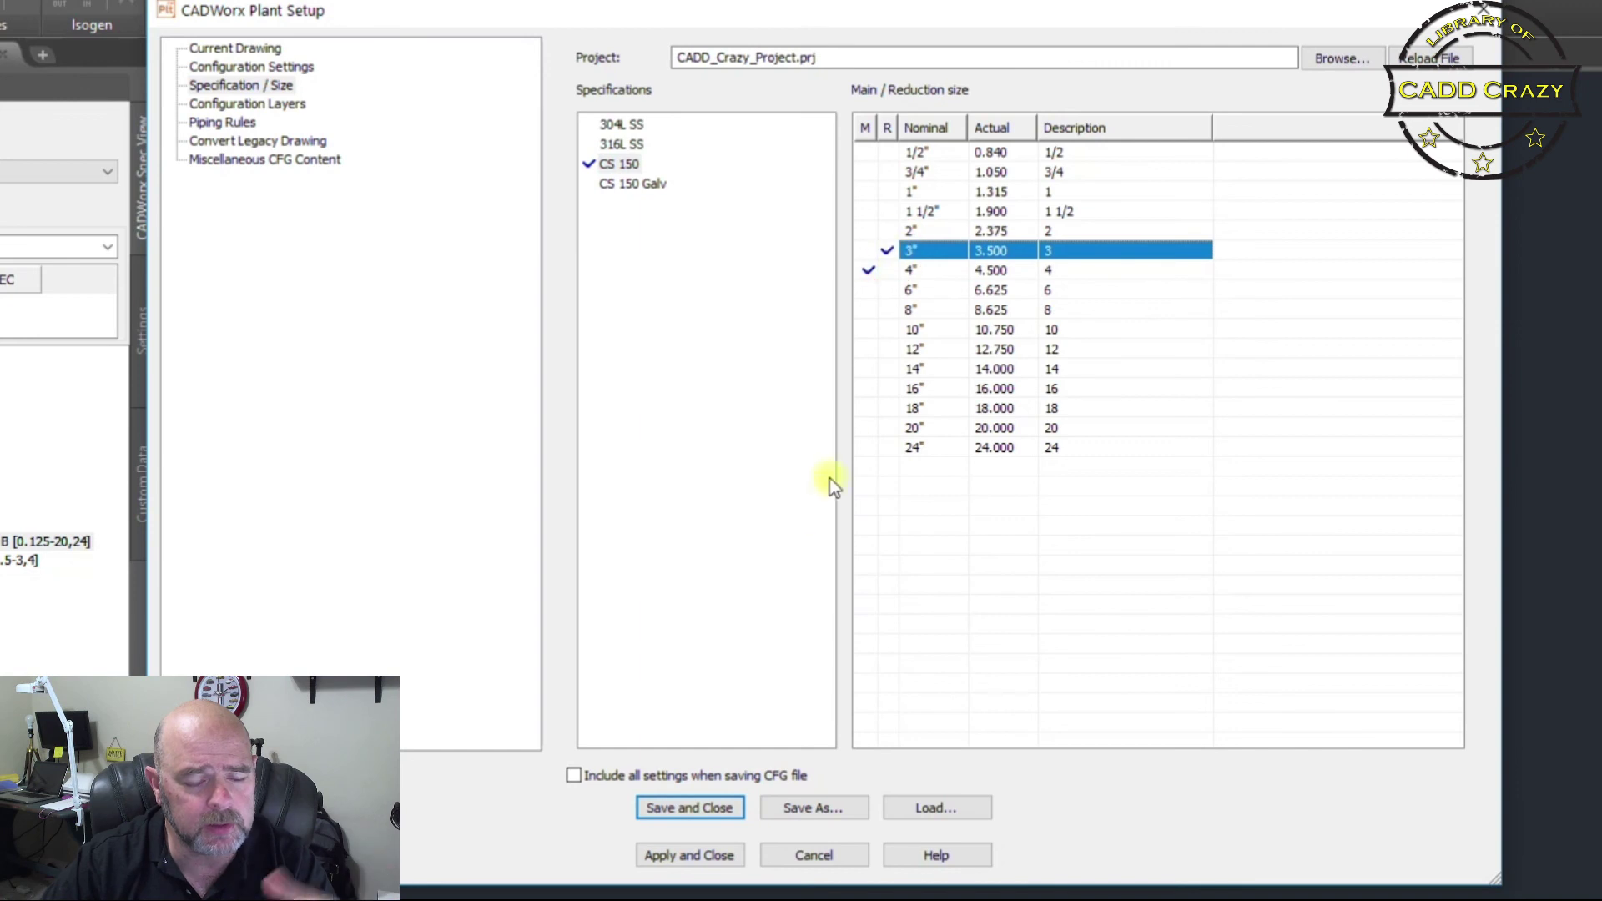
click(708, 809)
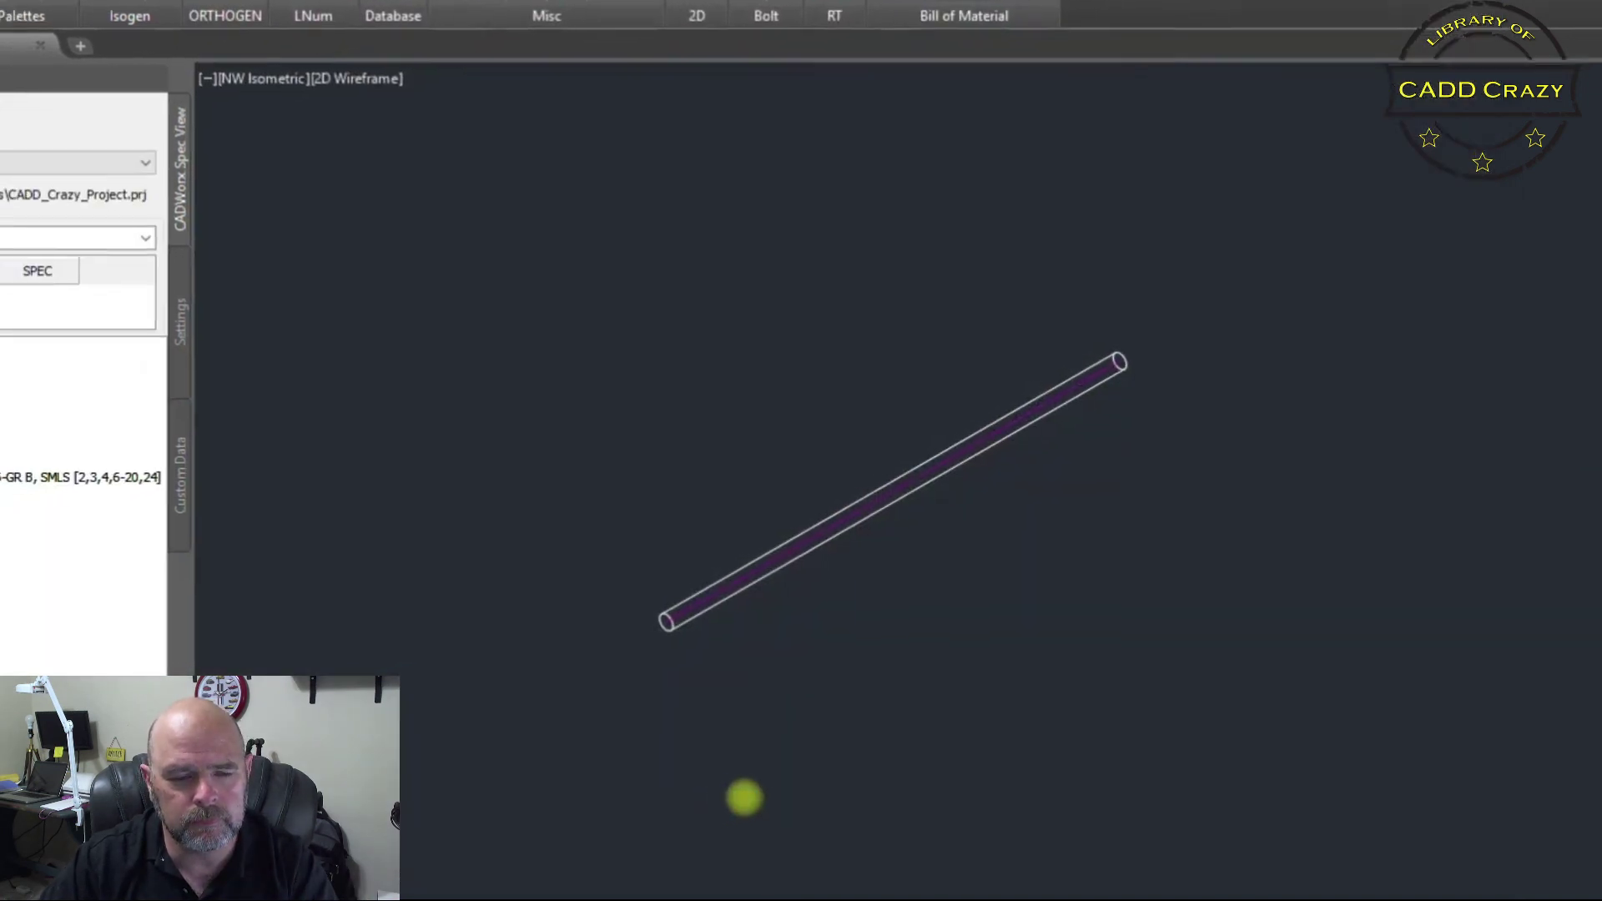
click(235, 114)
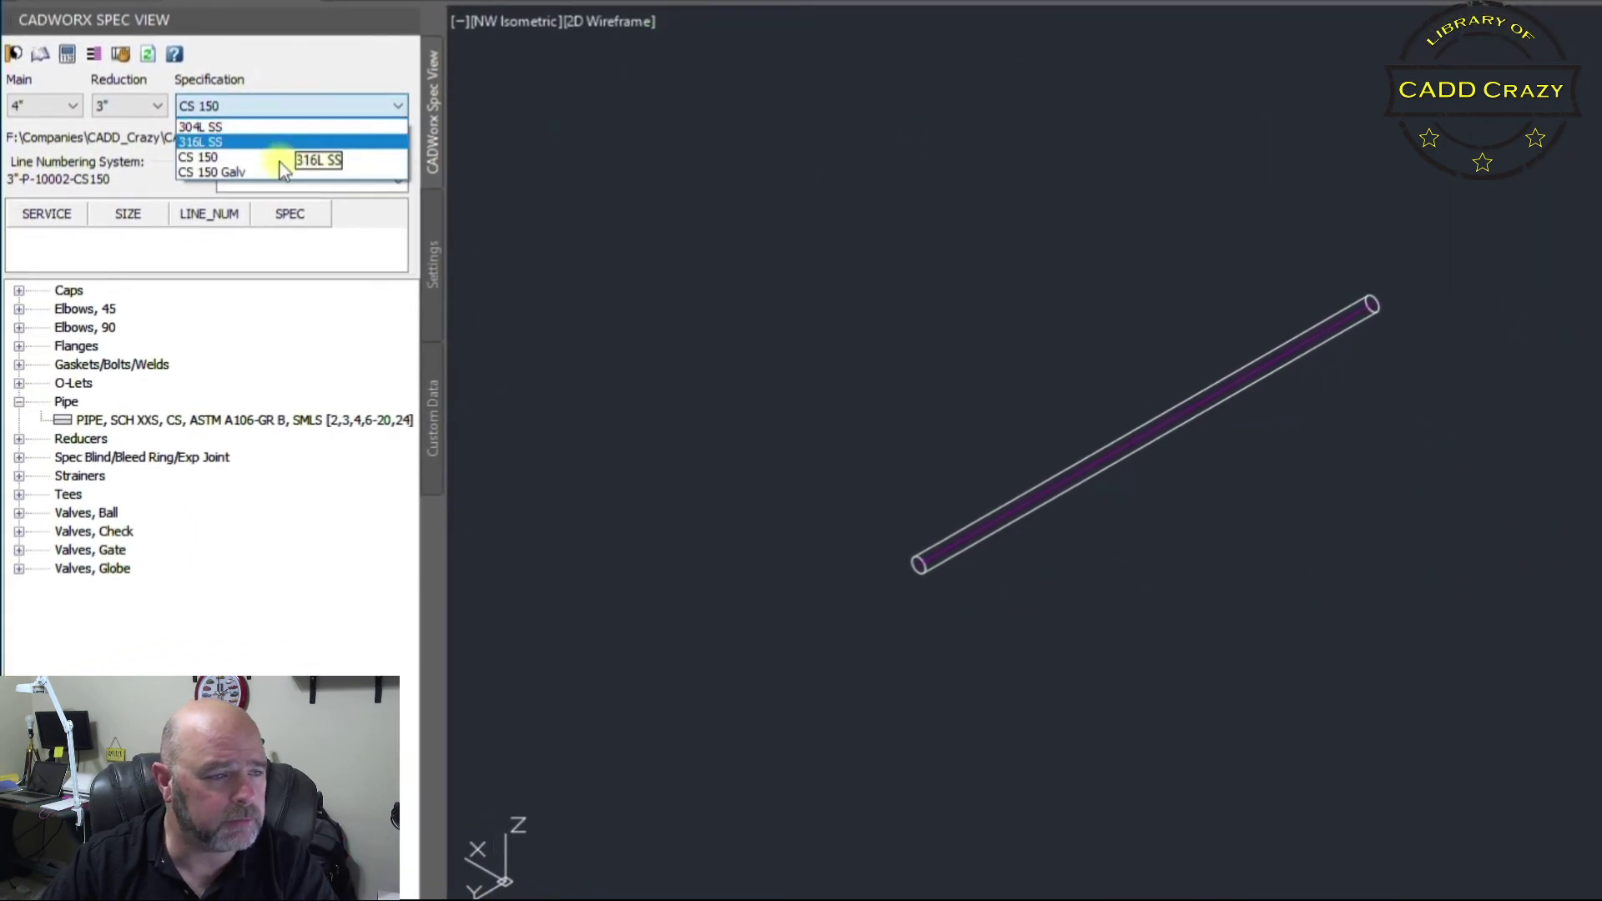